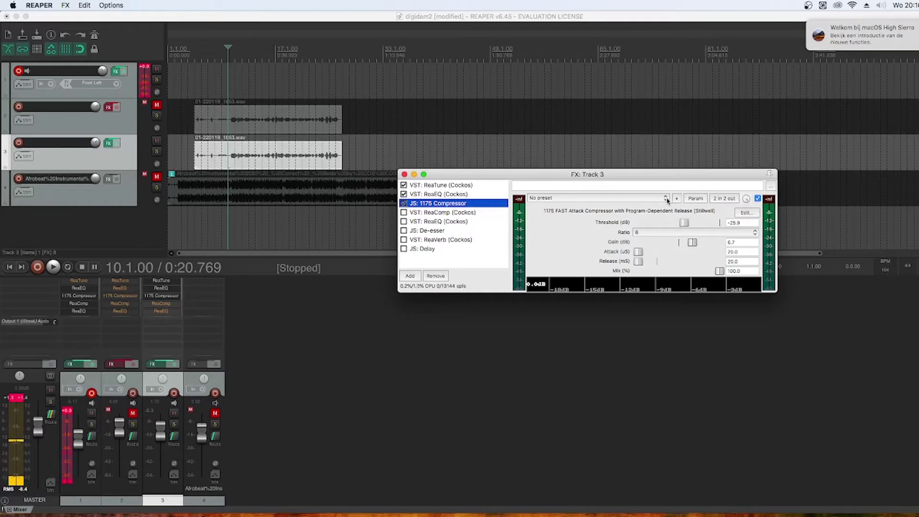
- Save the current 1175 Compressor settings on track 3 as a preset named "manera"
left_click(676, 198)
left_click(704, 210)
type("manera")
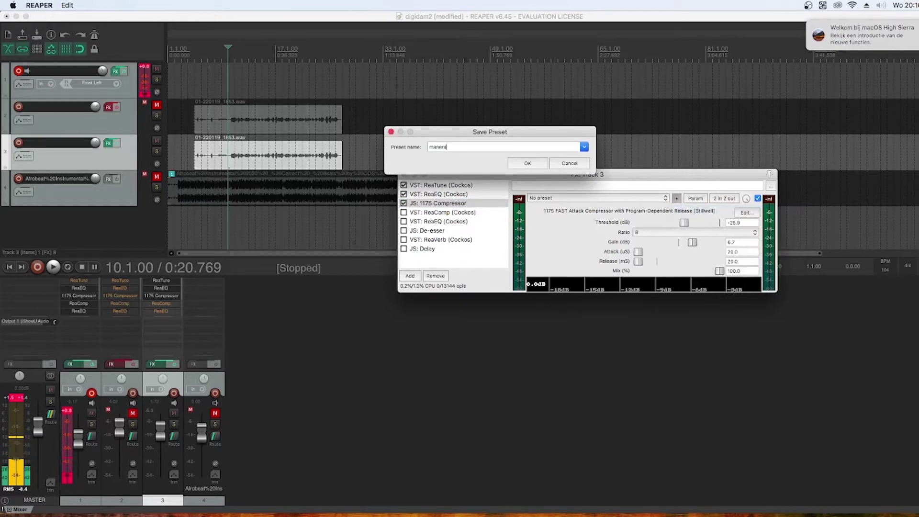
key("Return")
- Reset the 1175 Compressor to factory defaults and lower its threshold to about -26.9 dB while playing the vocal
left_click(584, 198)
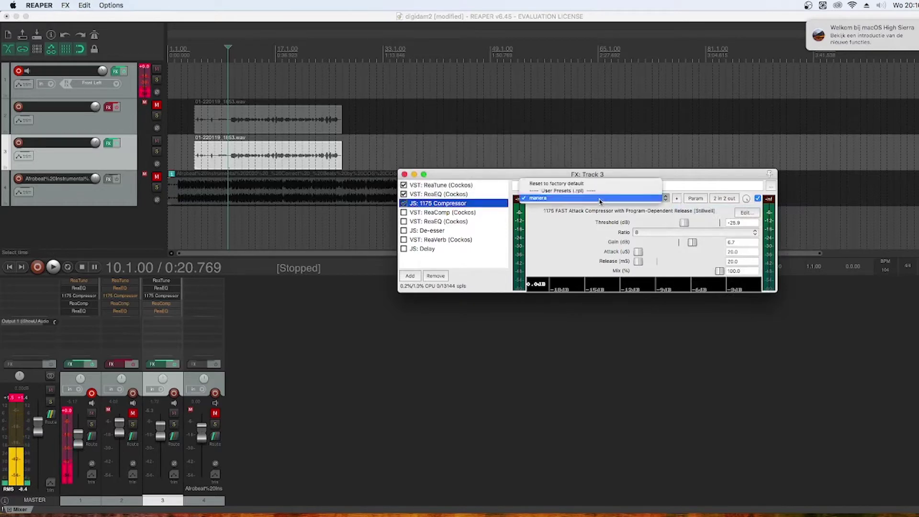
left_click(584, 183)
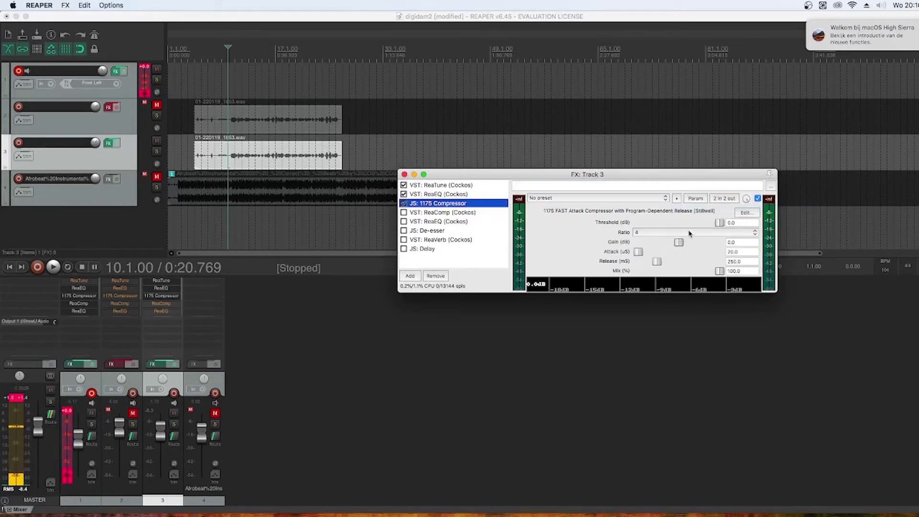
key("space")
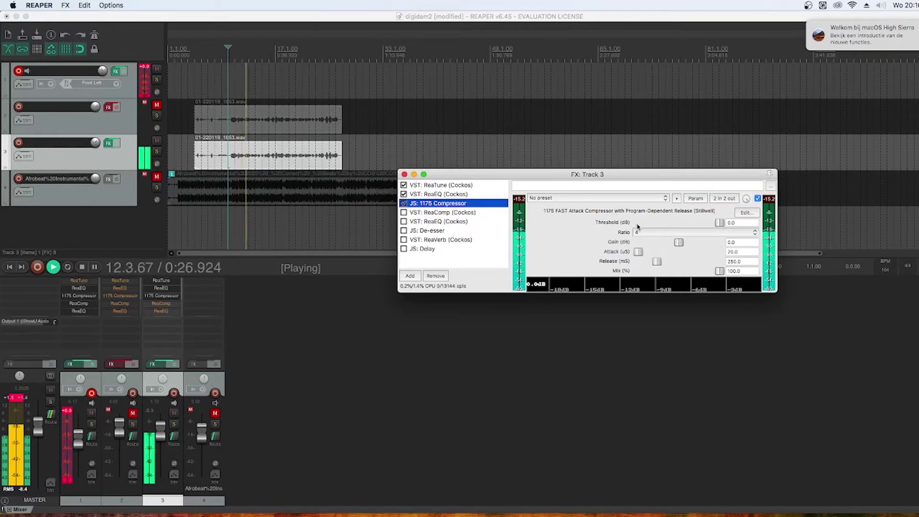
left_click_drag(724, 224, 686, 223)
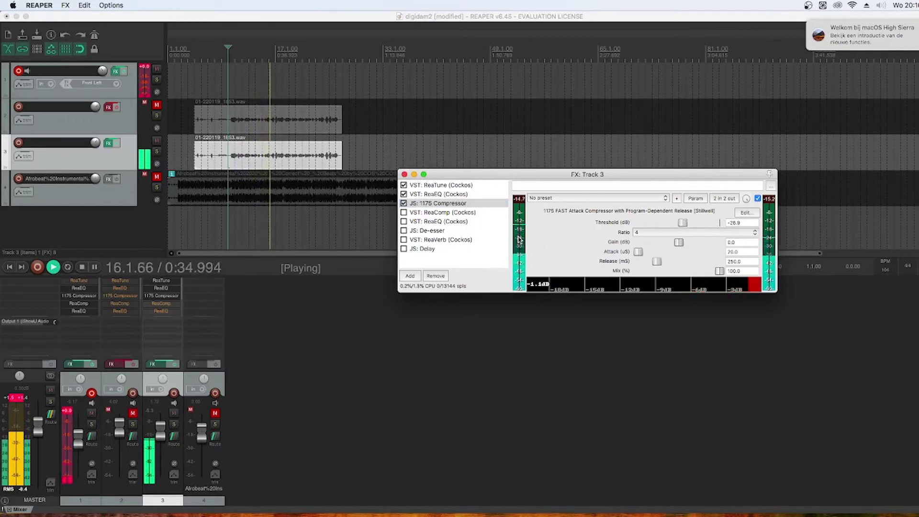
key("space")
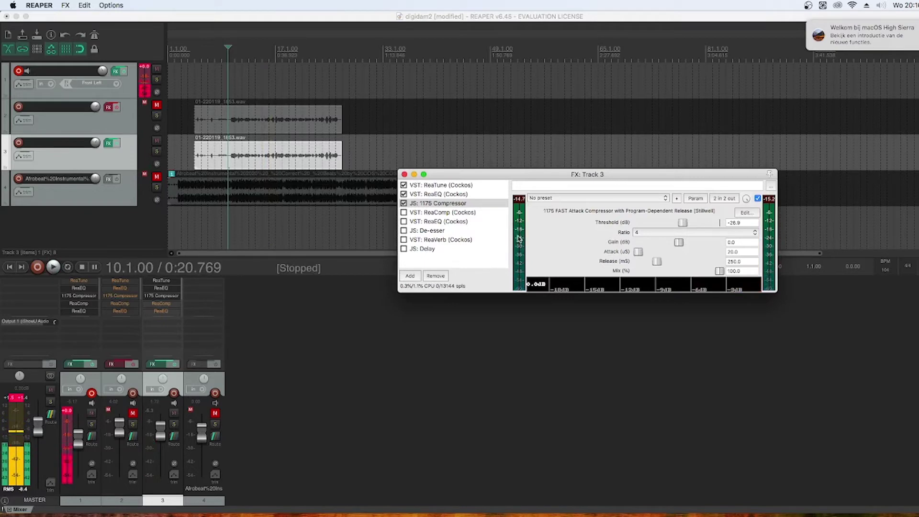
- Play the vocal again and set the 1175 Compressor's threshold to -27 dB
key("space")
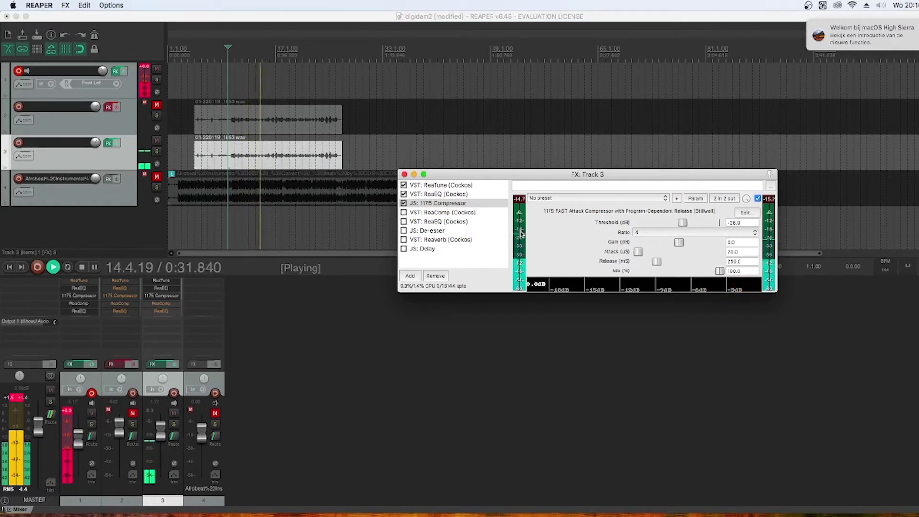
key("space")
left_click_drag(683, 223, 683, 225)
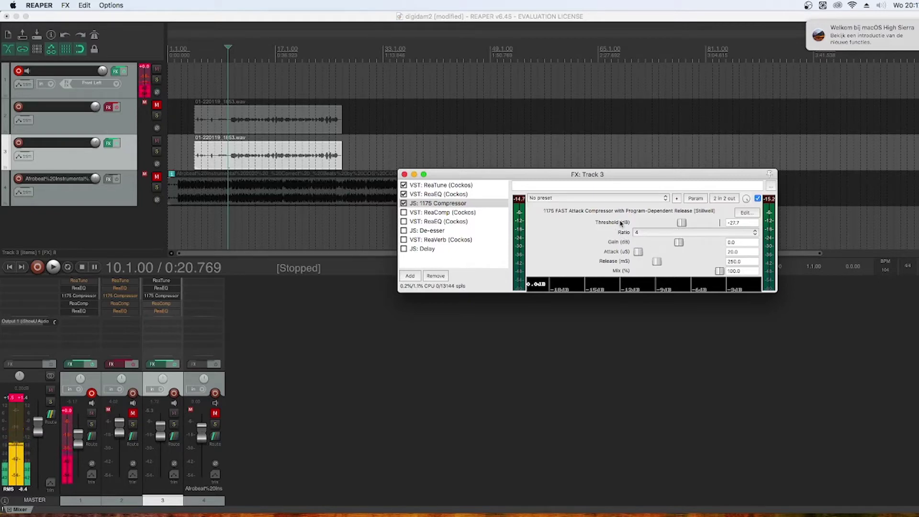
left_click(741, 223)
key("BackSpace")
key("BackSpace")
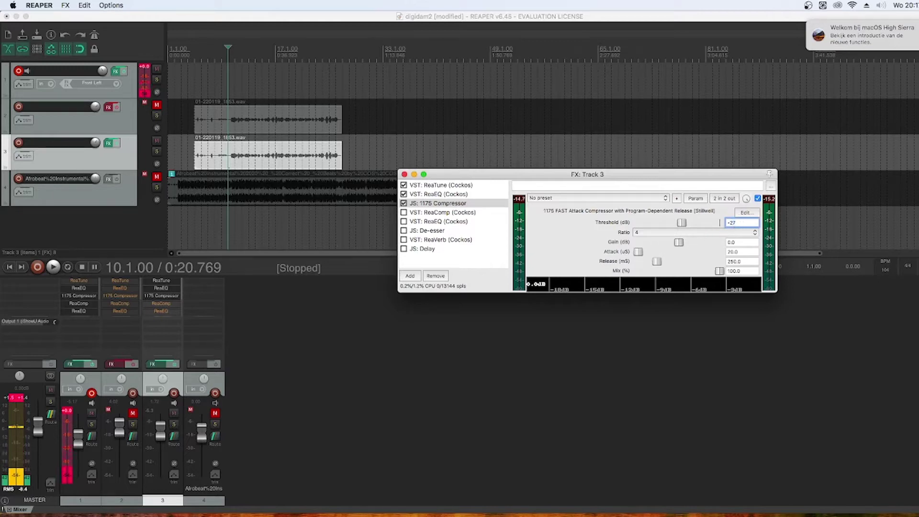
- Set the 1175 Compressor's ratio to 8 and apply the entered threshold
left_click(649, 232)
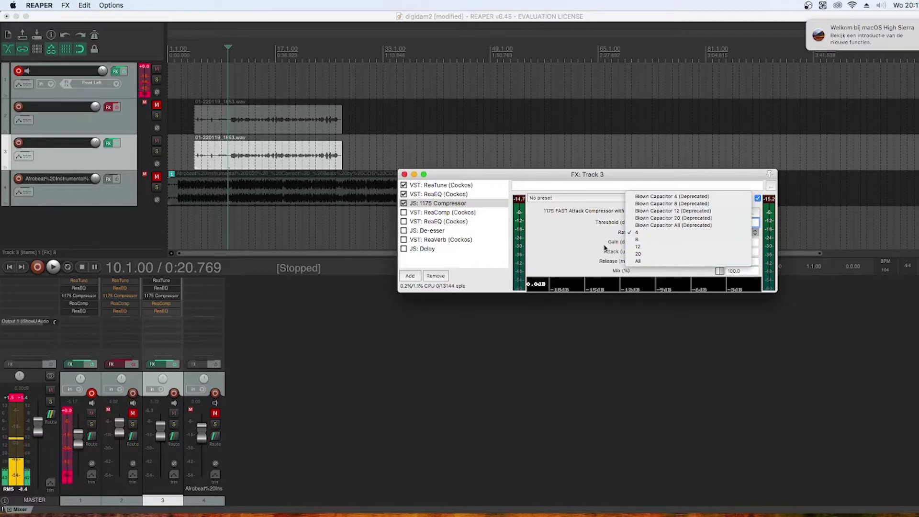
left_click(590, 243)
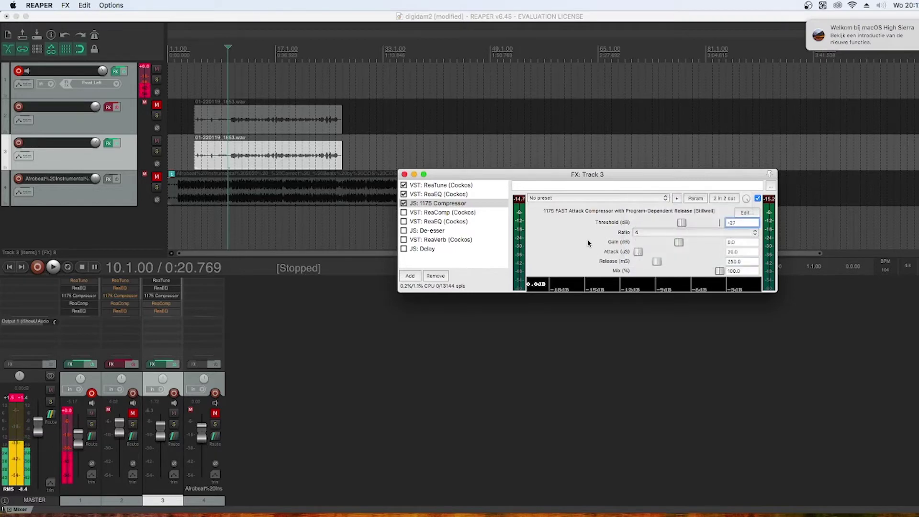
left_click(644, 235)
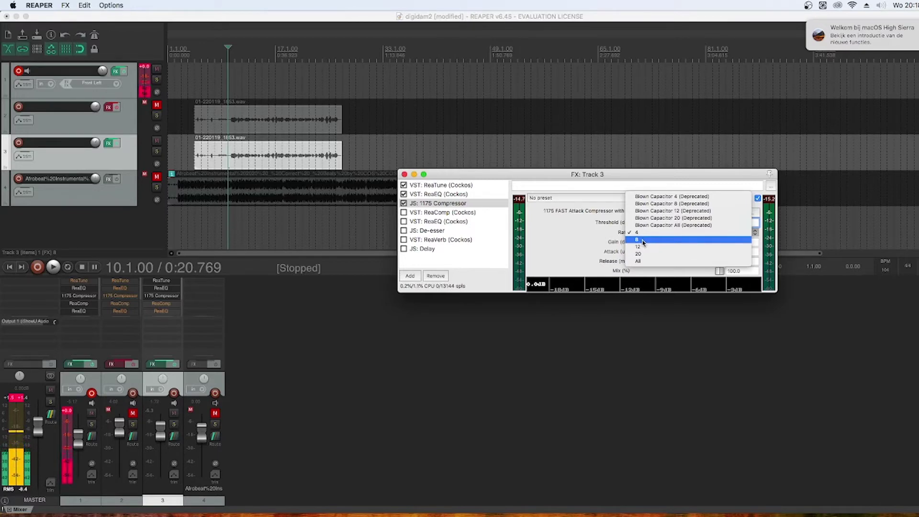
left_click(643, 239)
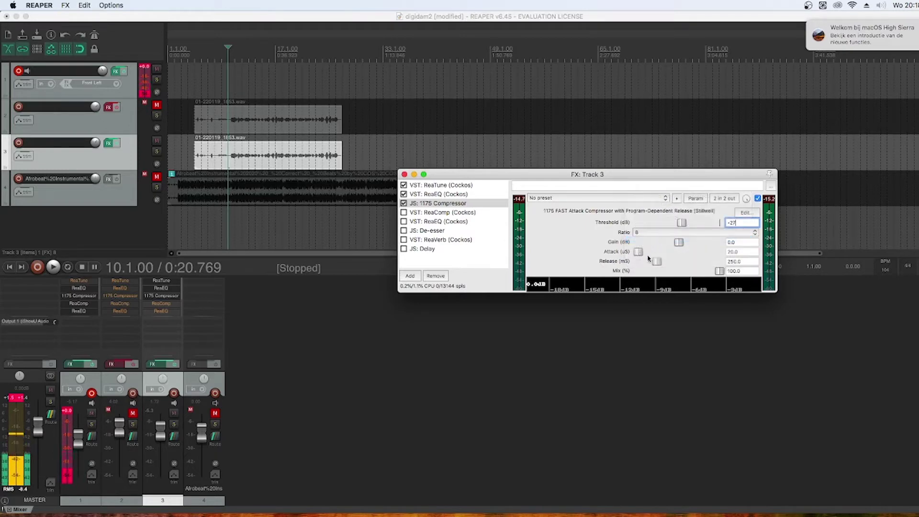
key("Return")
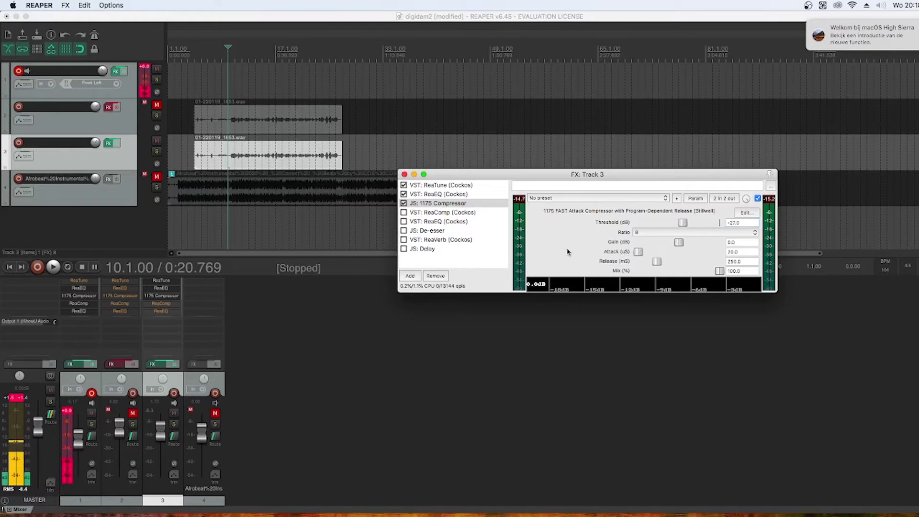
- Set the compressor's release to 20 ms, and try a slower attack before setting it to 20 µs
left_click_drag(657, 261, 584, 261)
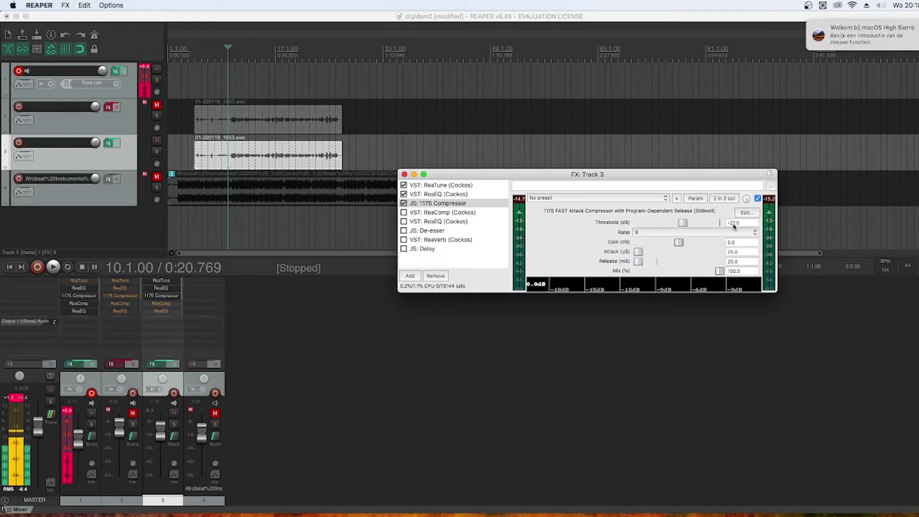
left_click_drag(639, 252, 692, 256)
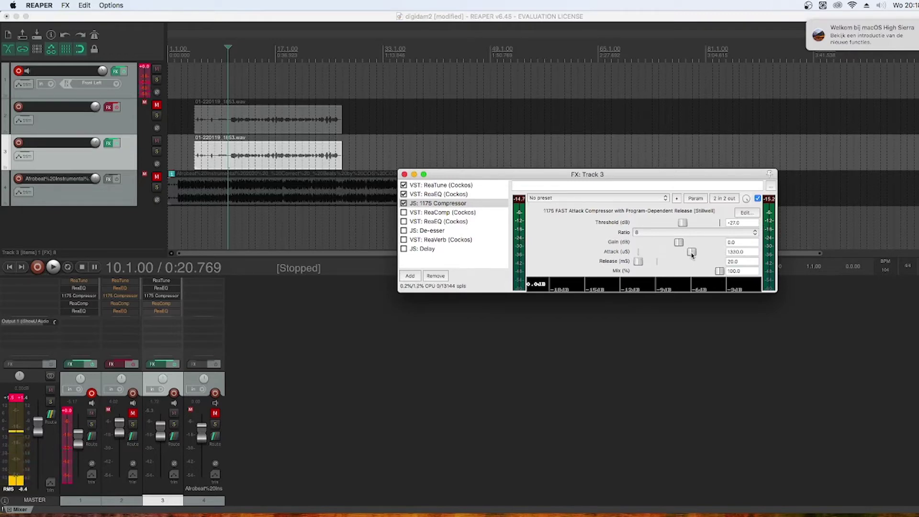
left_click_drag(693, 256, 635, 257)
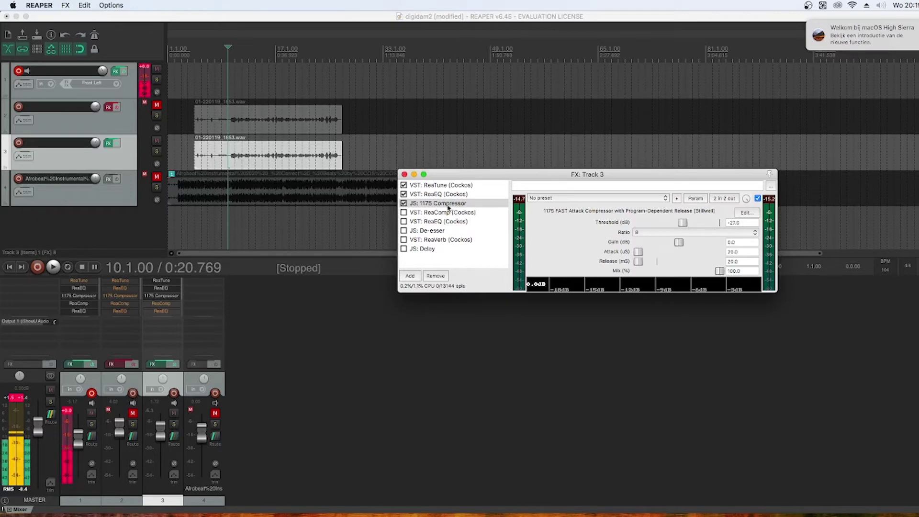
- Bypass and re-enable the 1175 Compressor around playback, and raise its gain to about 3.7 dB
left_click(404, 203)
key("space")
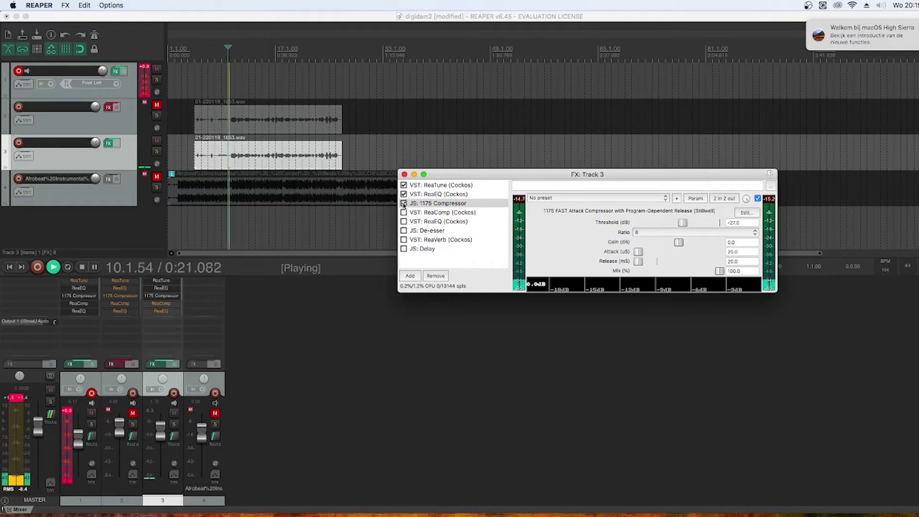
left_click(404, 204)
left_click(404, 204)
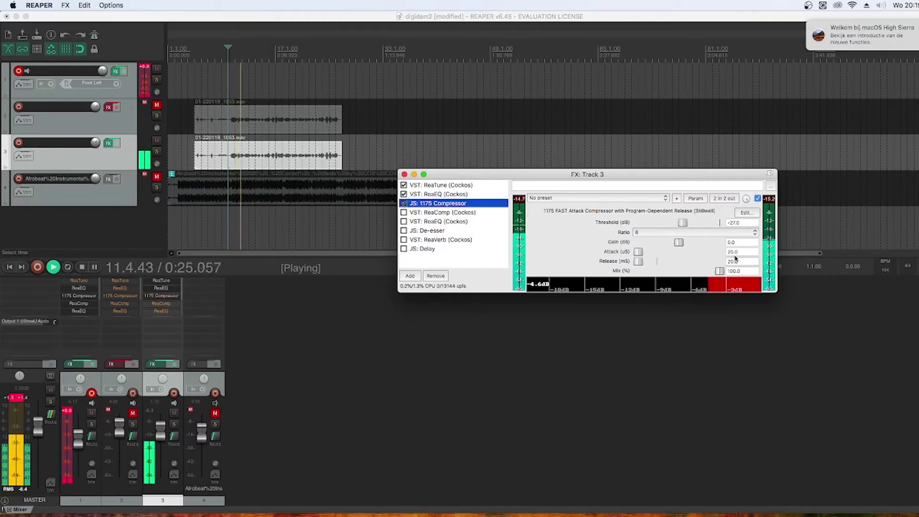
left_click_drag(679, 242, 686, 244)
key("space")
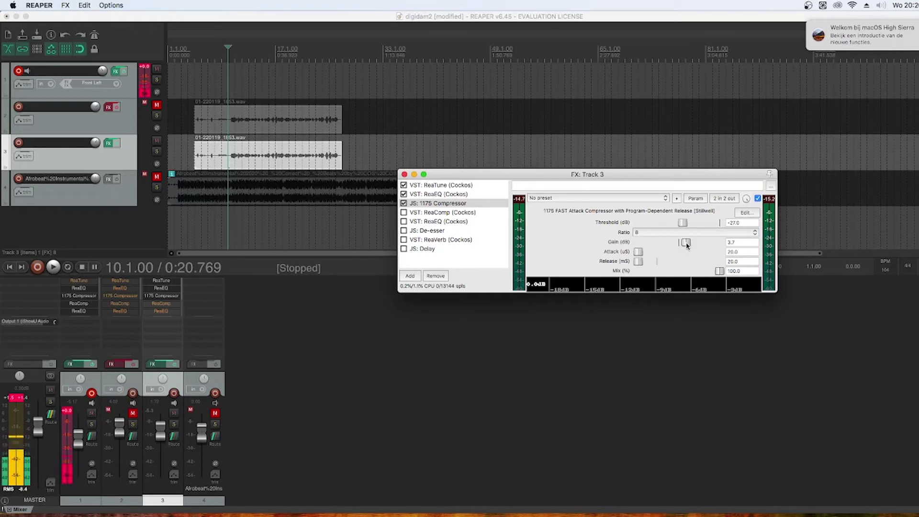
- Play the vocal with the 1175 Compressor bypassed and re-enabled to compare the sound
key("space")
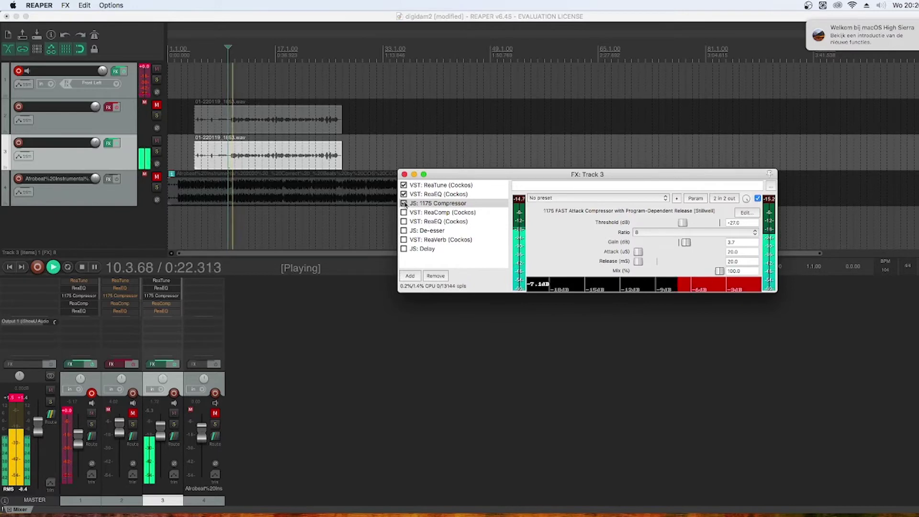
left_click(405, 204)
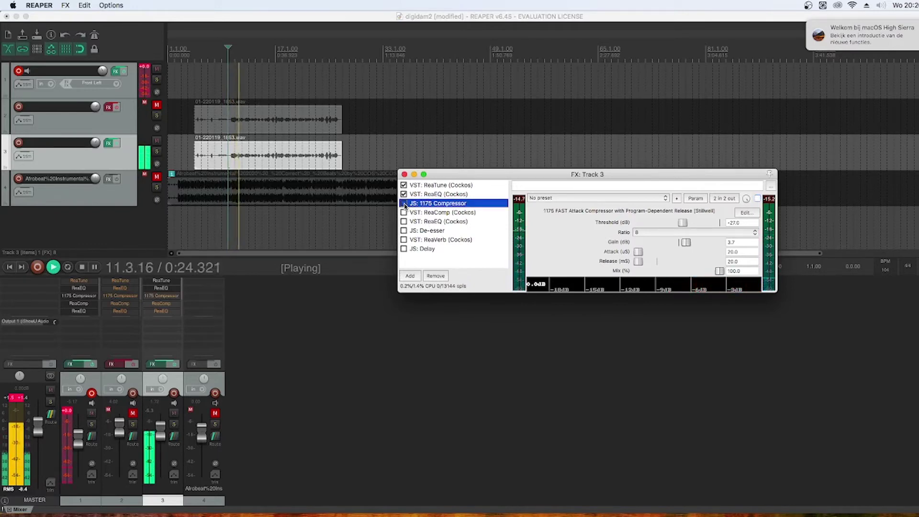
left_click(404, 204)
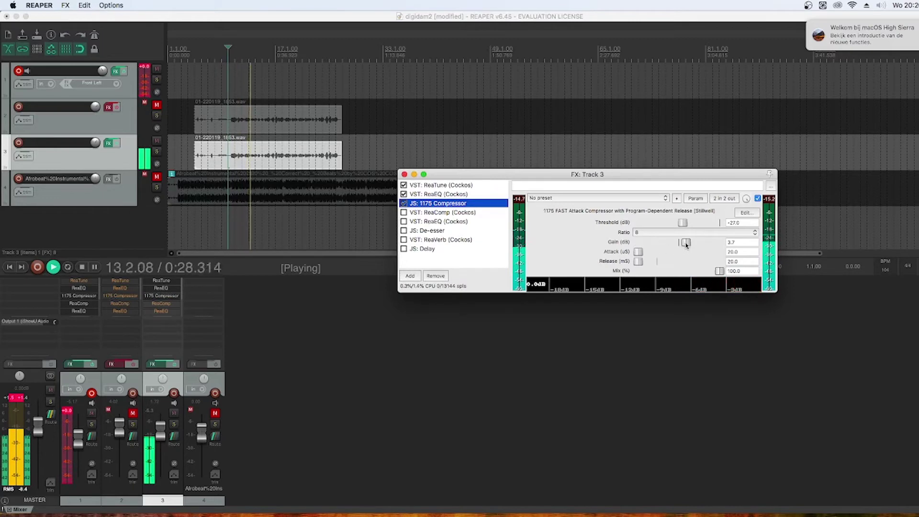
left_click(686, 244)
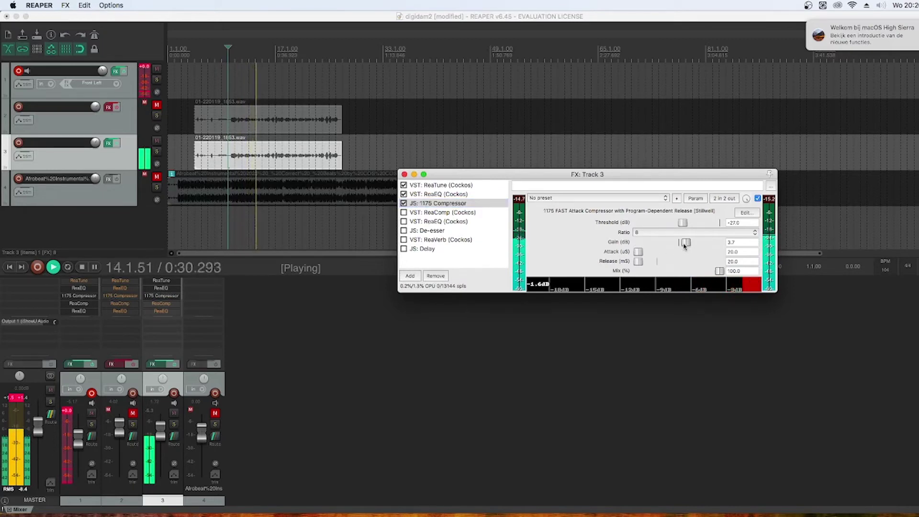
key("space")
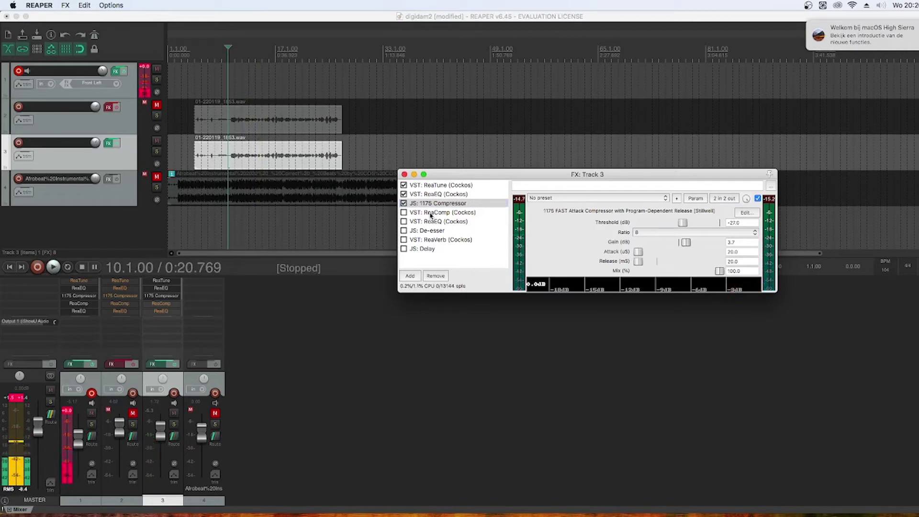
- Load the saved "manera" preset in the 1175 Compressor
left_click(639, 198)
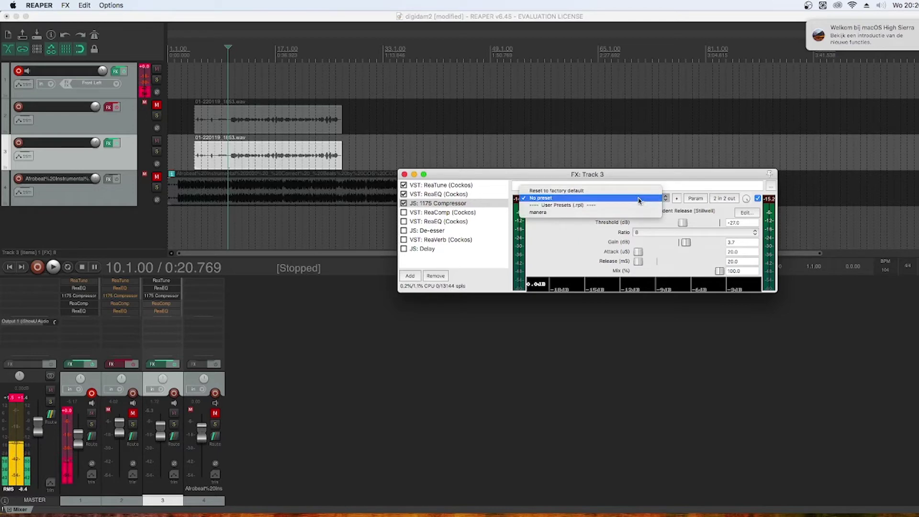
left_click(627, 212)
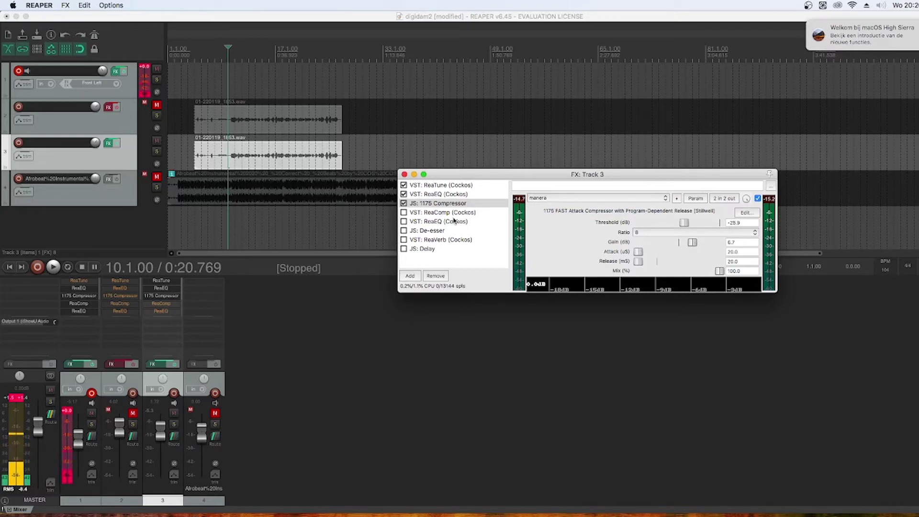
- Enable ReaComp on track 3 and reload its "stock - Agressive Vocal" preset after a reset to factory defaults
left_click(440, 213)
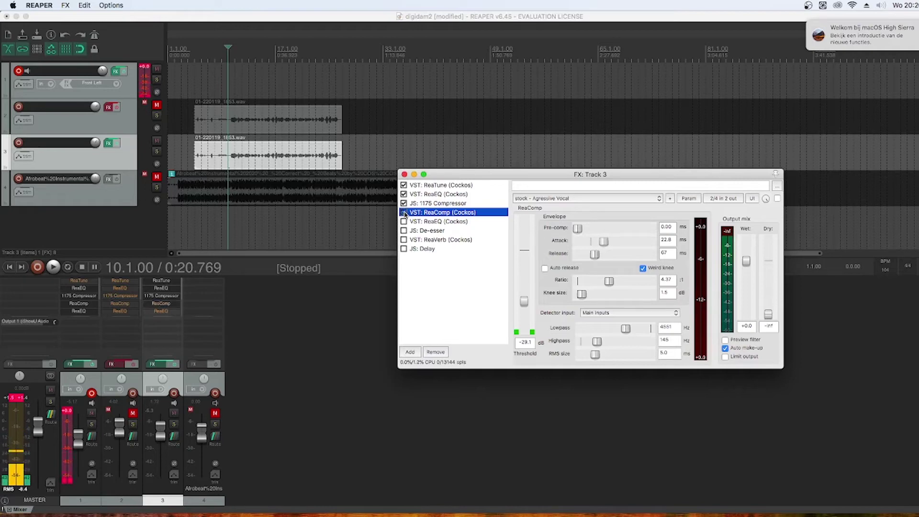
left_click(556, 199)
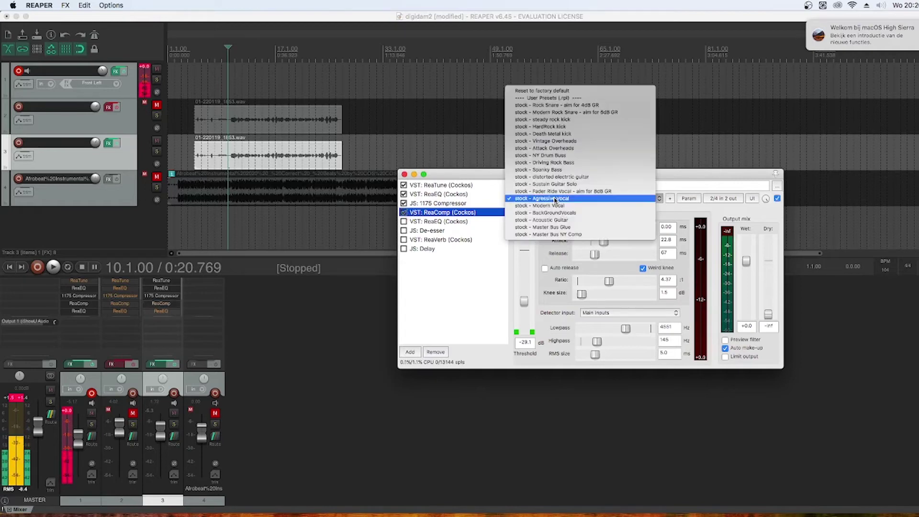
left_click(542, 200)
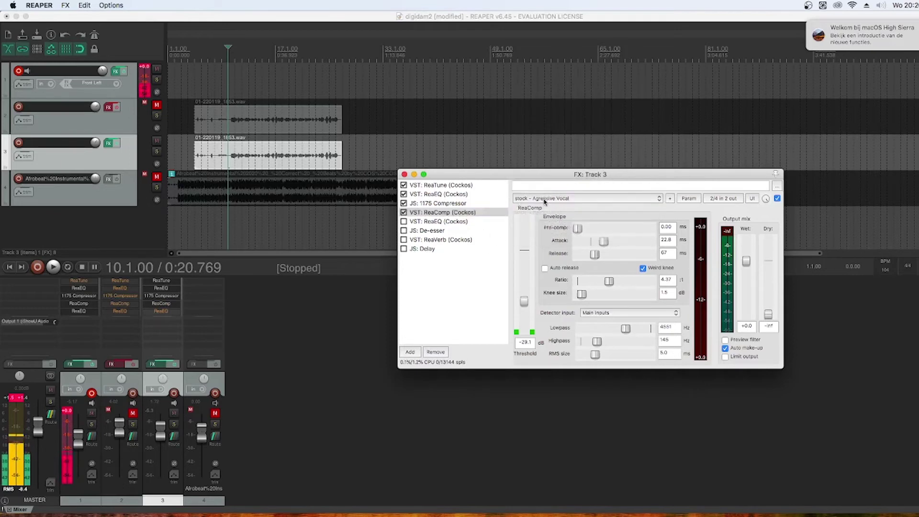
left_click(542, 200)
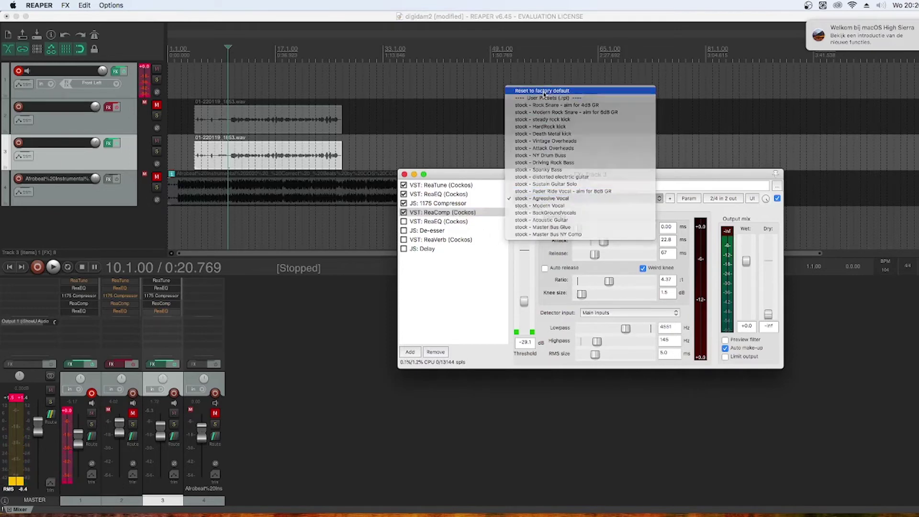
left_click(544, 91)
left_click(542, 199)
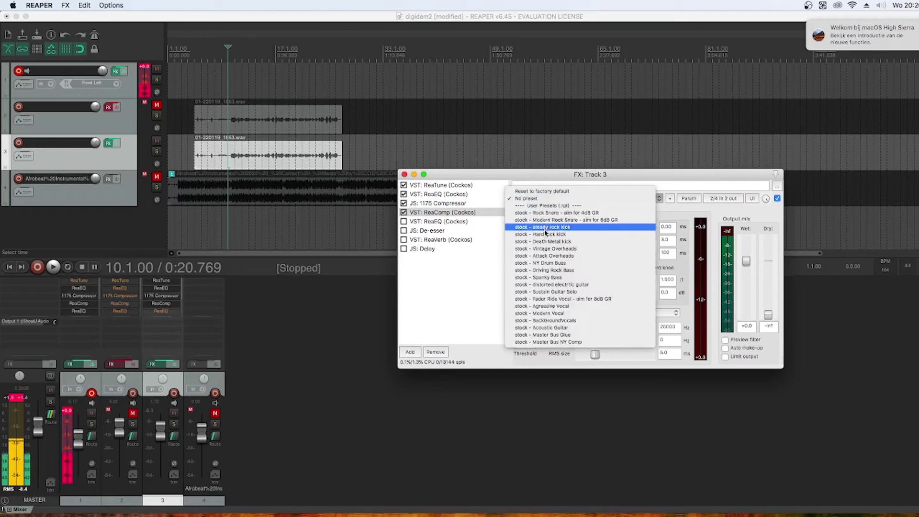
left_click(551, 307)
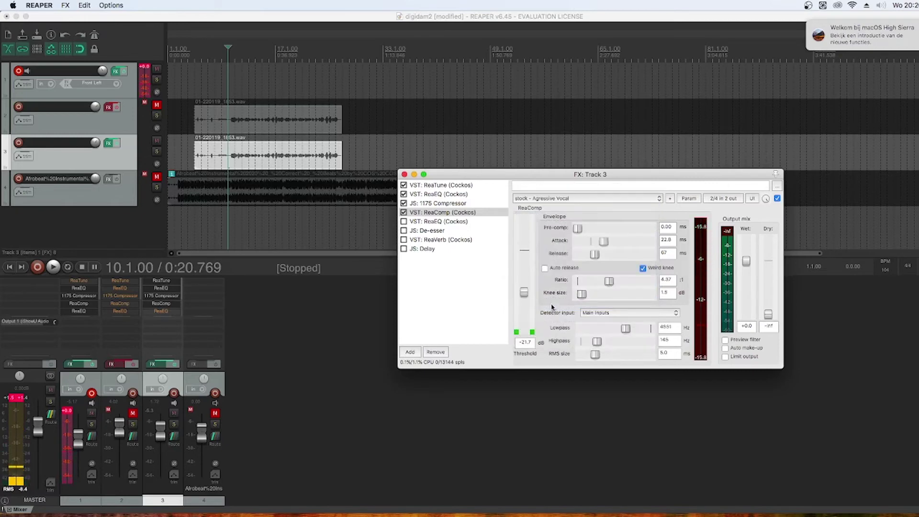
- Turn on auto make-up in ReaComp and play the vocal through it
left_click(726, 349)
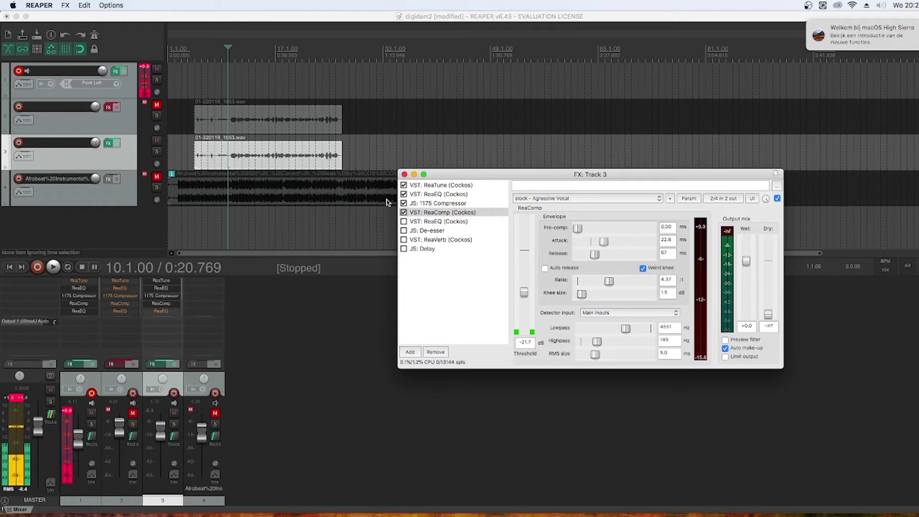
key("space")
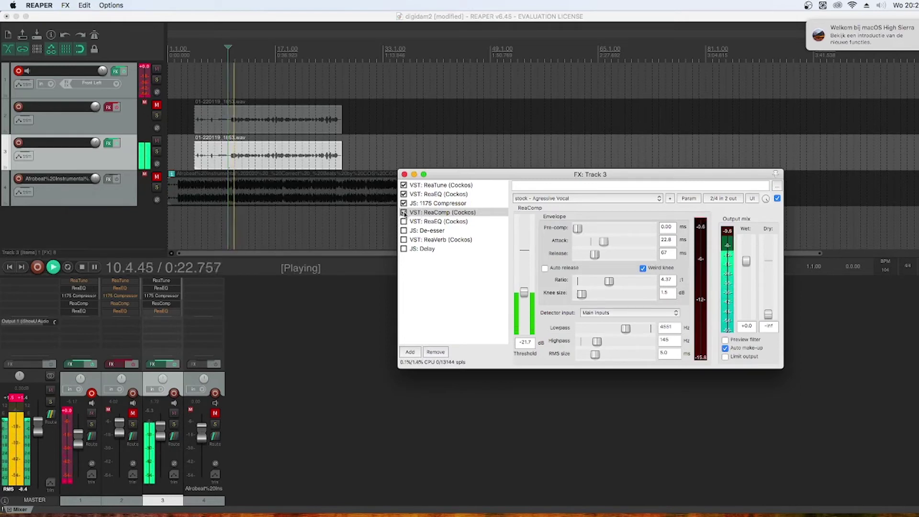
- Play the vocal with ReaComp bypassed and re-enabled to compare the sound
left_click(405, 212)
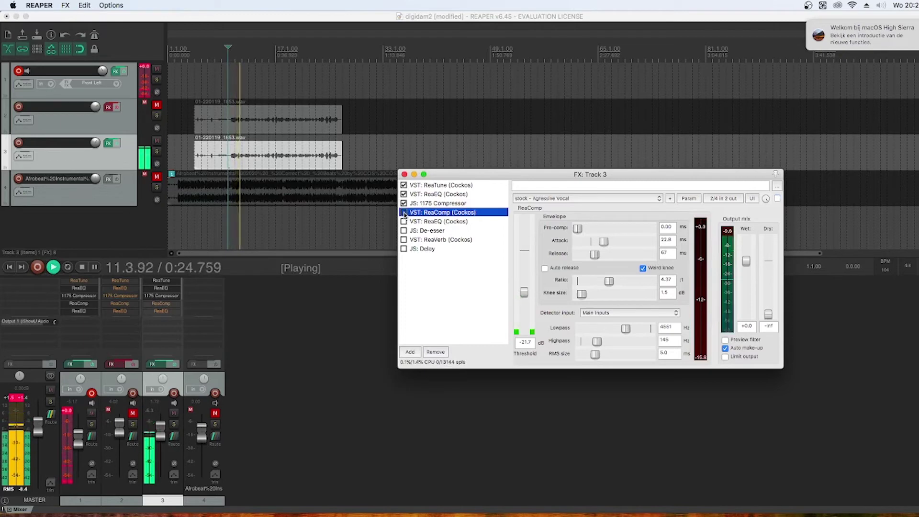
left_click(405, 212)
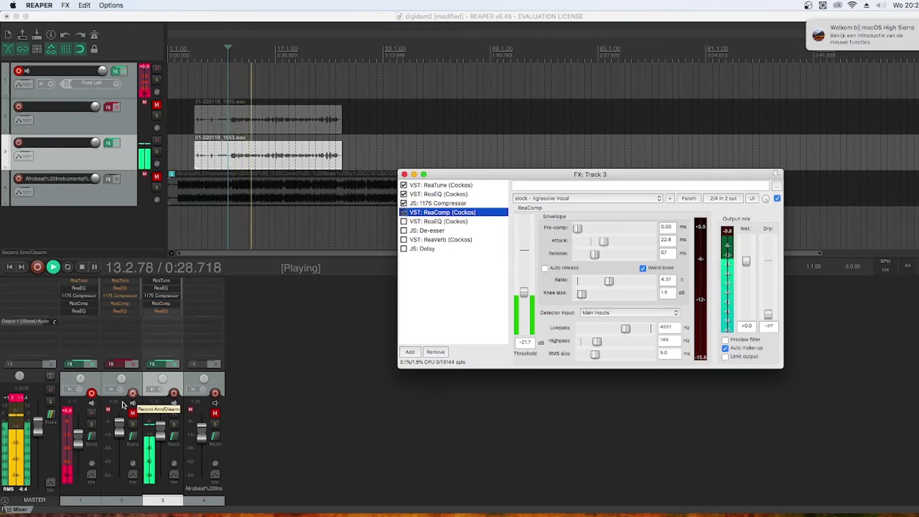
key("space")
- Lower the volume of track 3 in the mixer and play the vocal at the new level
left_click(160, 437)
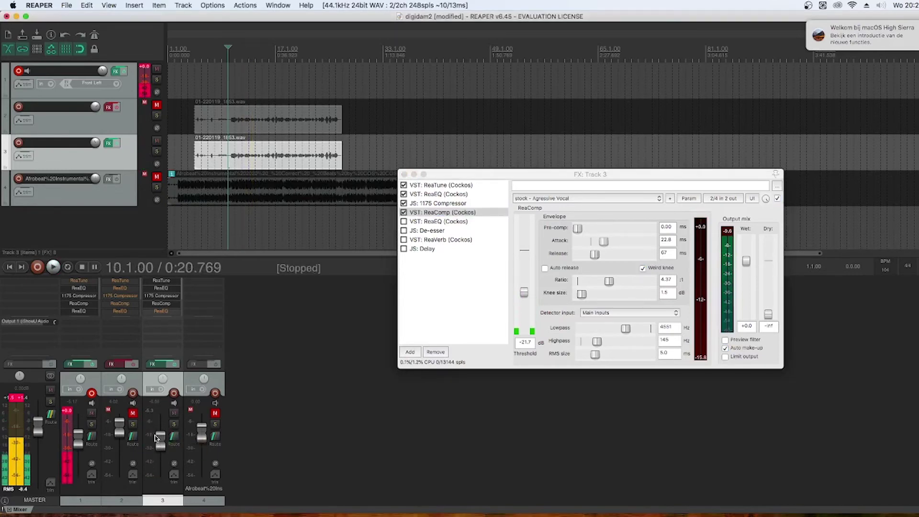
key("space")
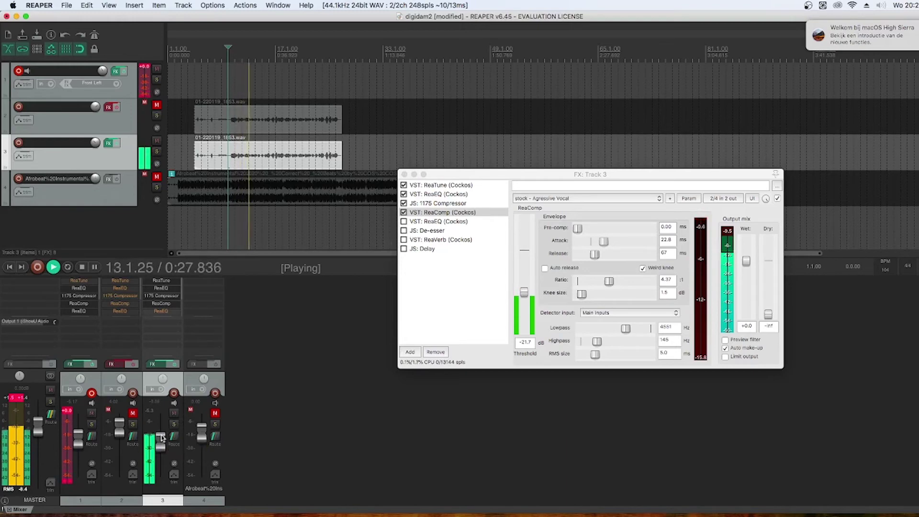
key("space")
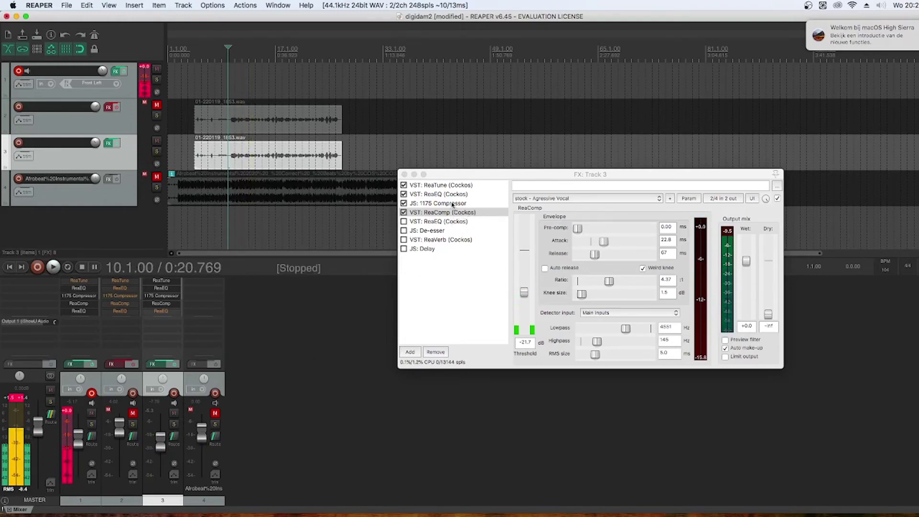
- Lower ReaComp's threshold to -27.0 dB while playing the vocal
left_click(453, 204)
left_click(432, 214)
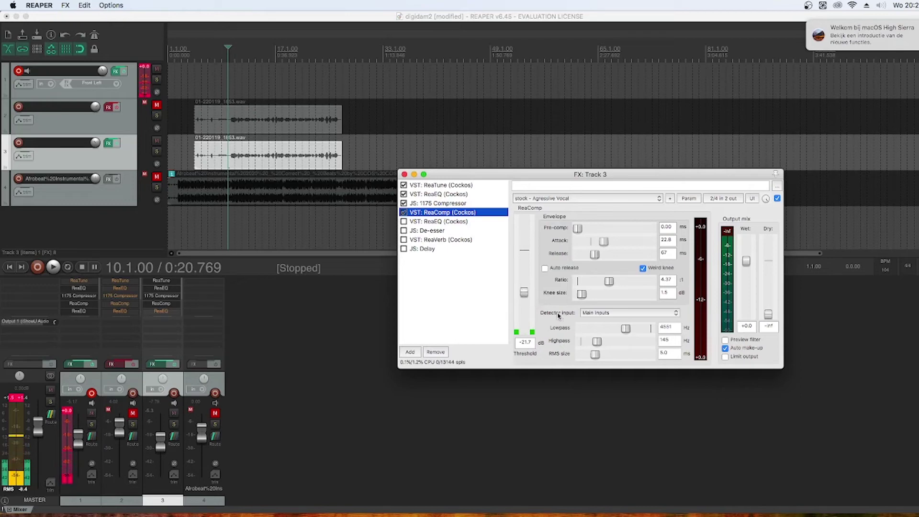
key("space")
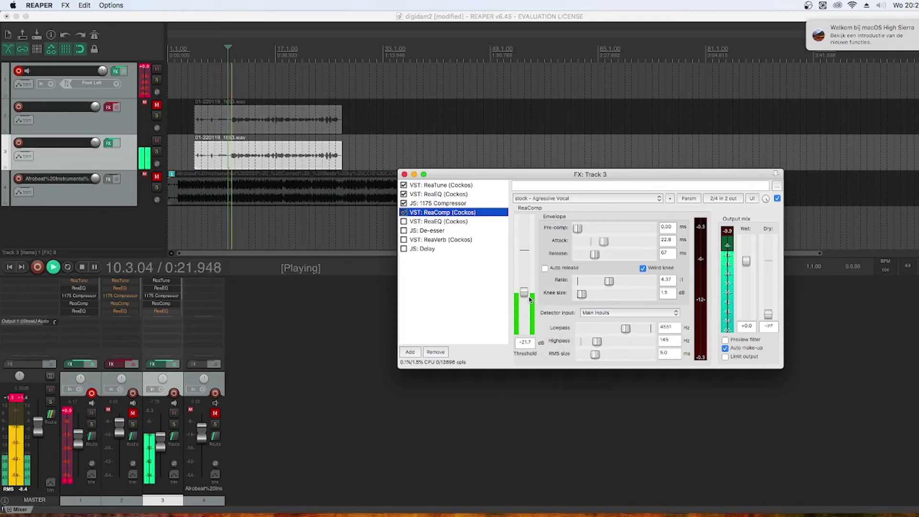
left_click_drag(529, 296, 527, 302)
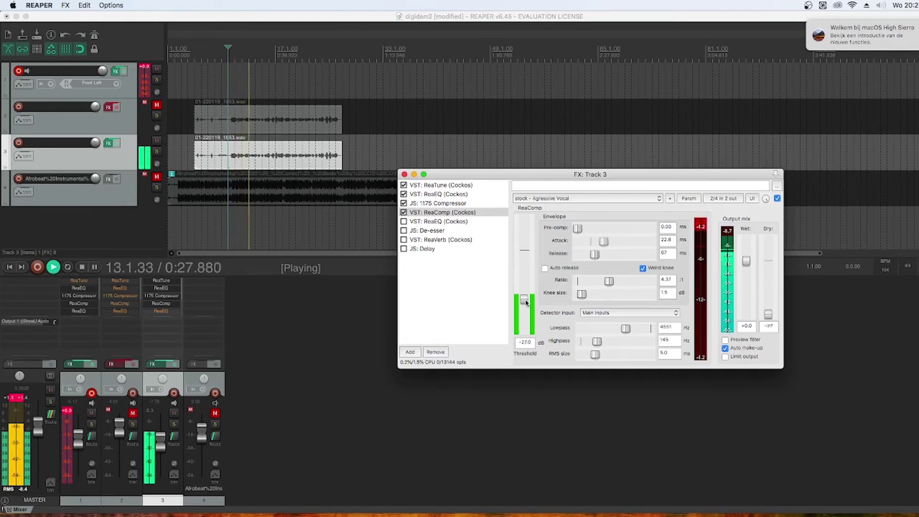
key("space")
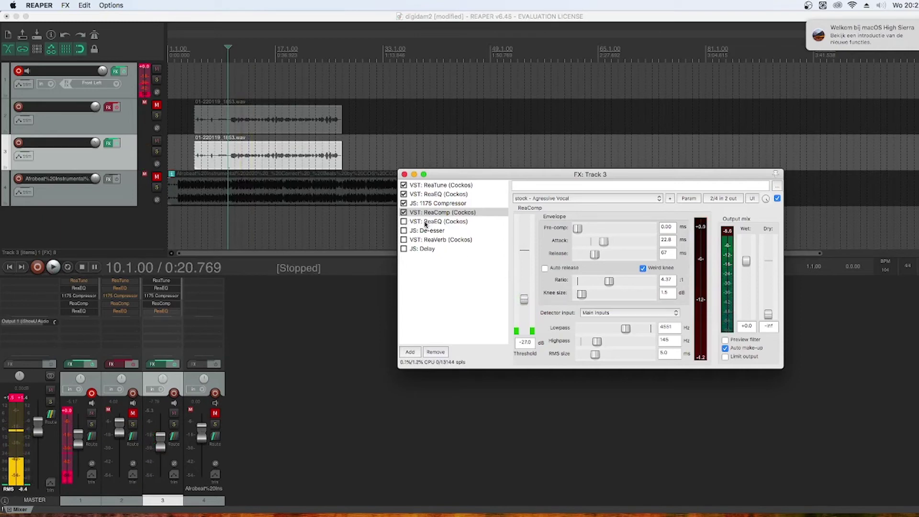
- Enable the second ReaEQ in track 3's chain and disable its bands 4, 3, 1 and 2
left_click(424, 222)
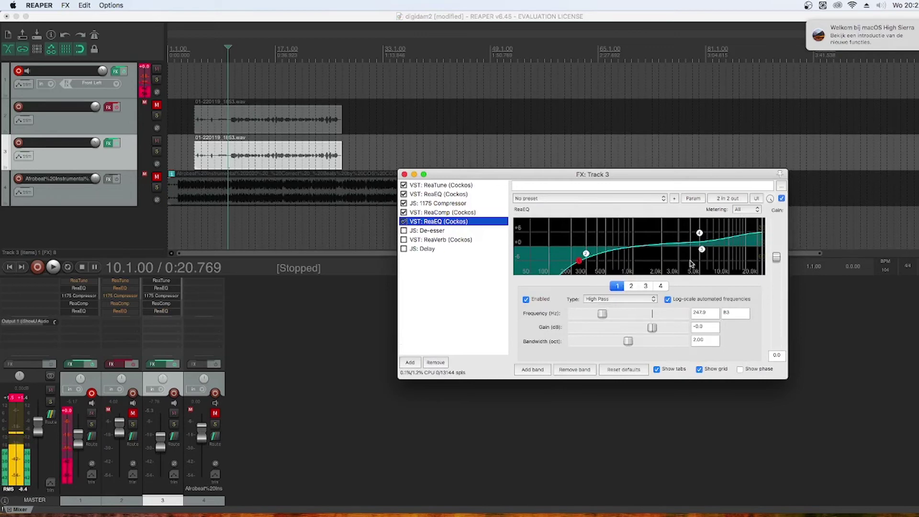
left_click(661, 287)
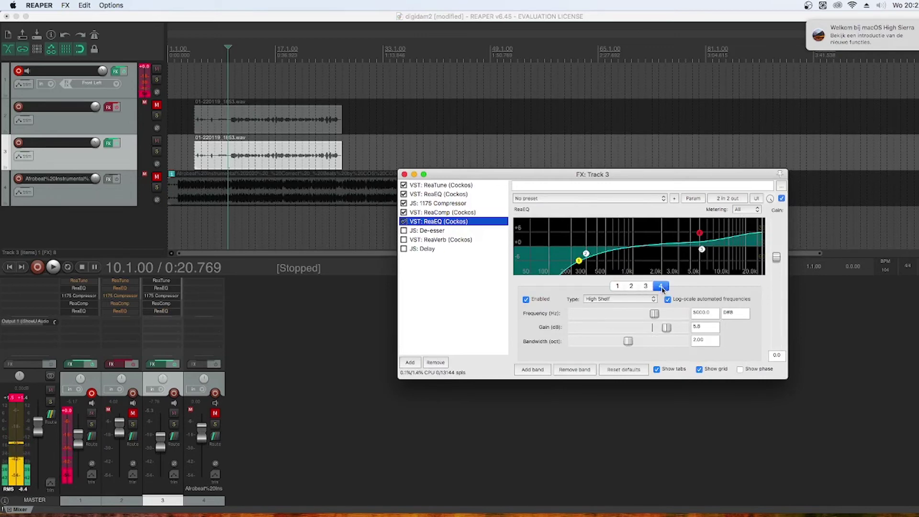
left_click(526, 300)
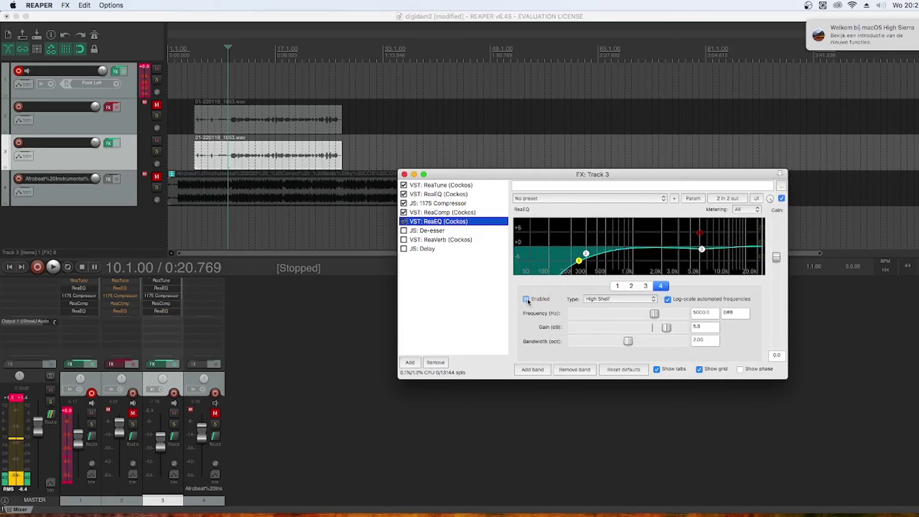
left_click(645, 287)
left_click(527, 299)
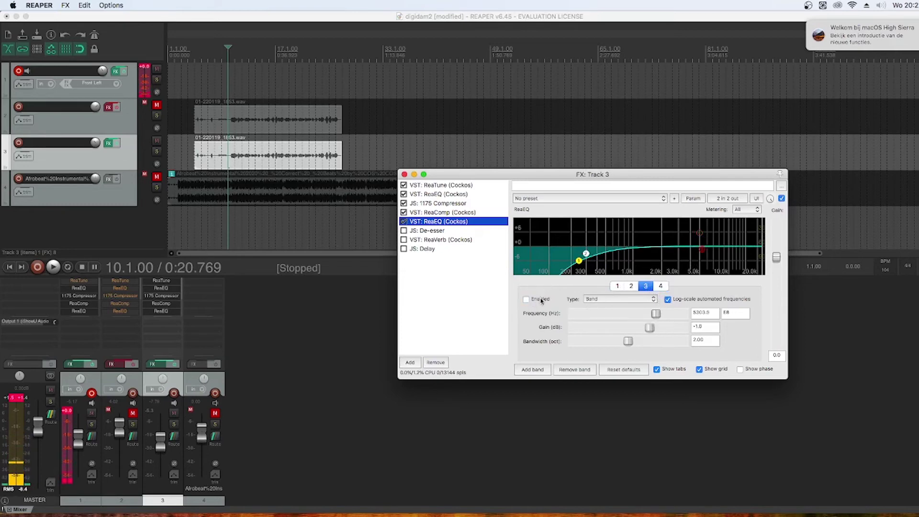
left_click(617, 286)
left_click(526, 300)
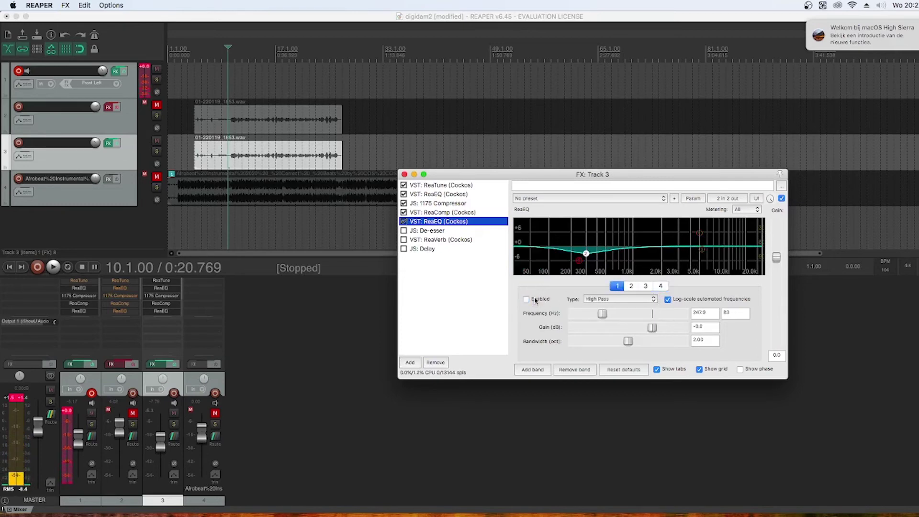
left_click(630, 286)
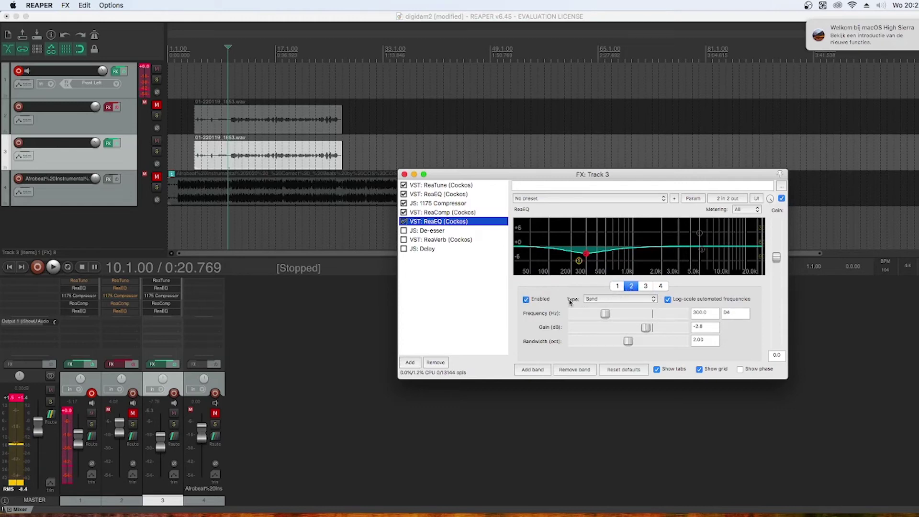
left_click(528, 300)
- Re-enable the high-pass band 1 of the second ReaEQ while playing the vocal
left_click(617, 287)
key("space")
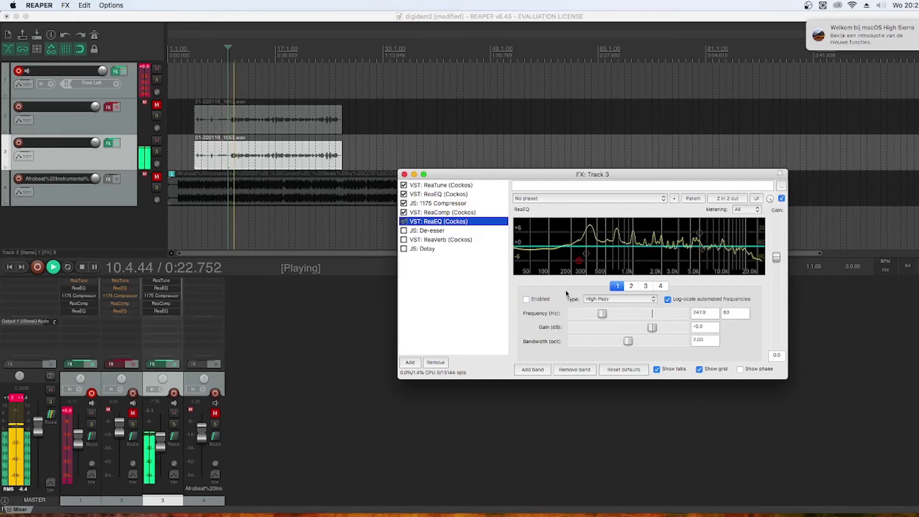
left_click(526, 299)
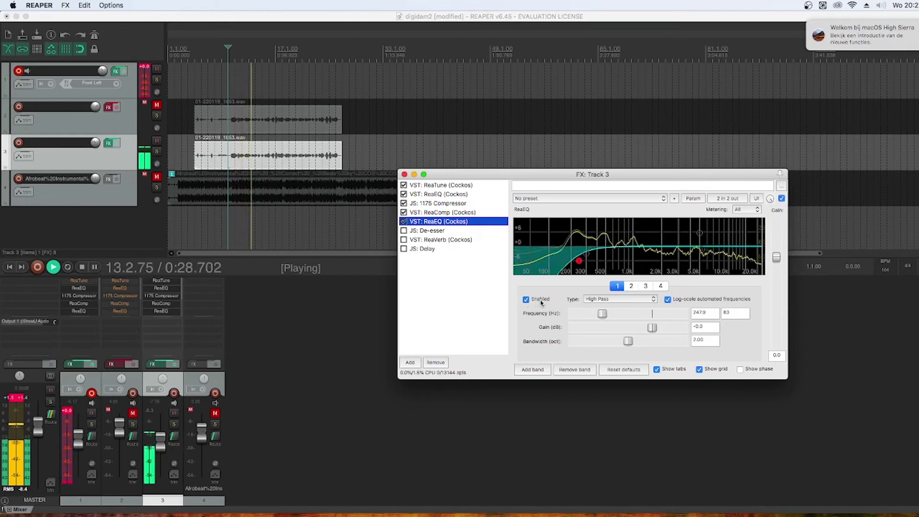
key("space")
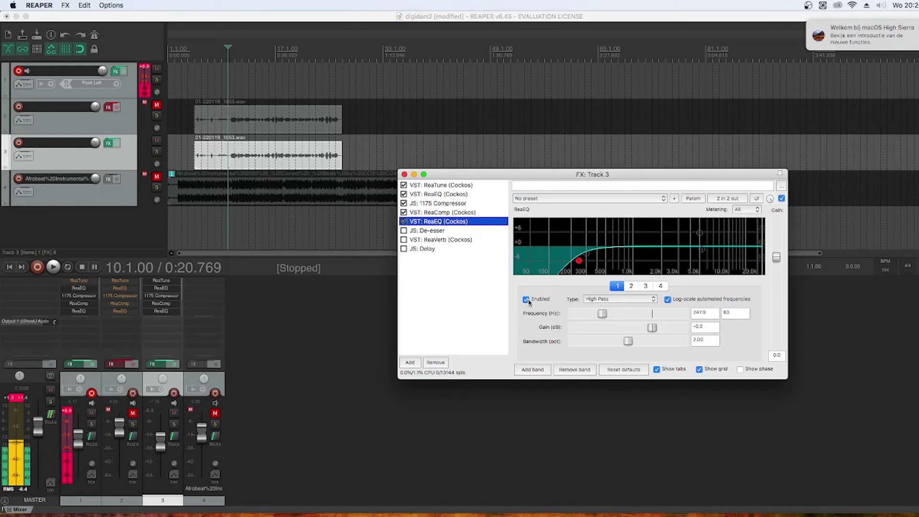
- Play the vocal with ReaEQ's high-pass band switched off and back on to compare the low end
left_click(527, 300)
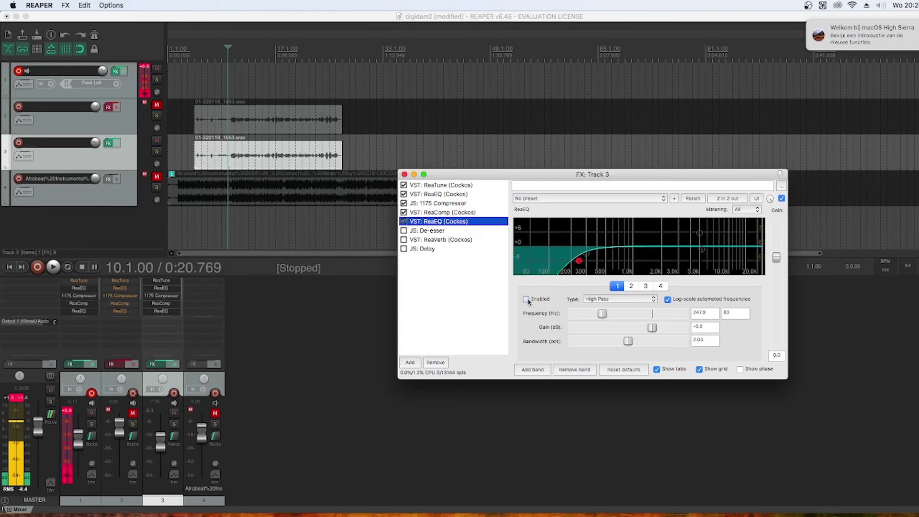
left_click(527, 300)
key("space")
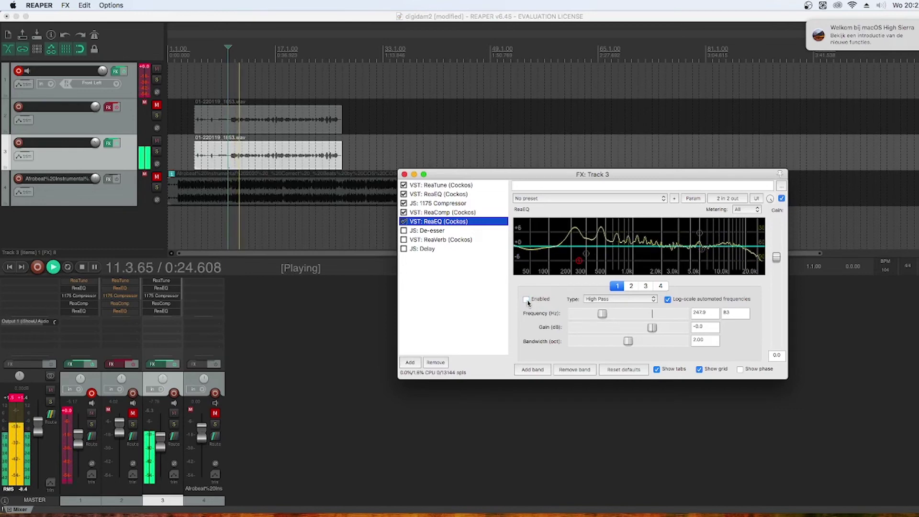
left_click(527, 300)
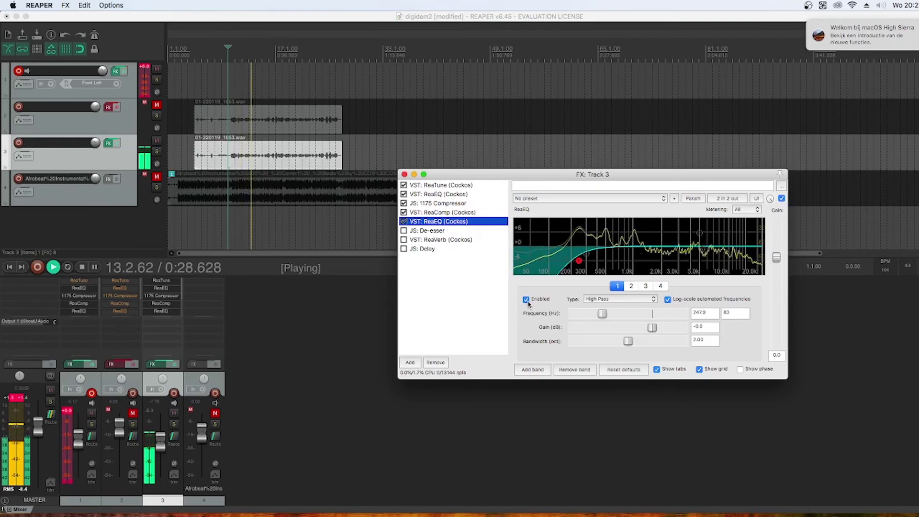
key("space")
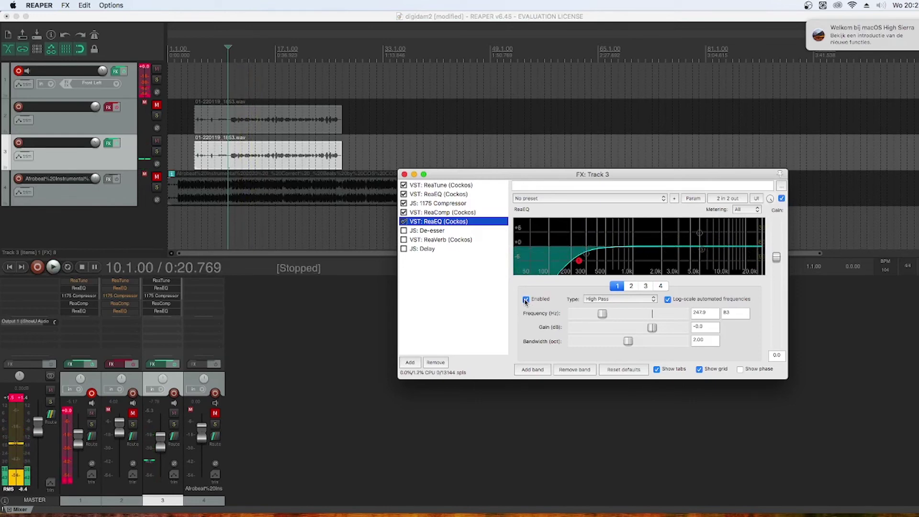
- Unmute the instrumental on track 4 and raise track 3's volume to about -4.3 dB during playback
left_click(158, 178)
left_click(158, 178)
key("space")
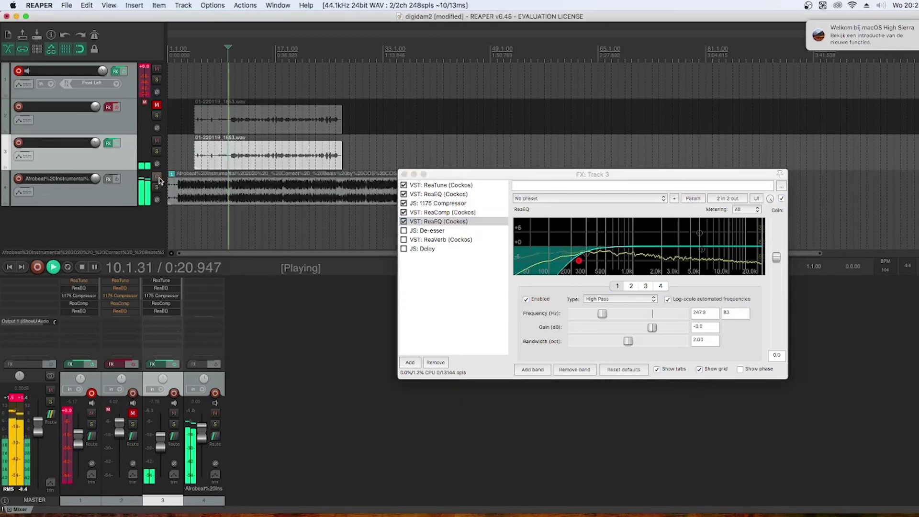
left_click(460, 326)
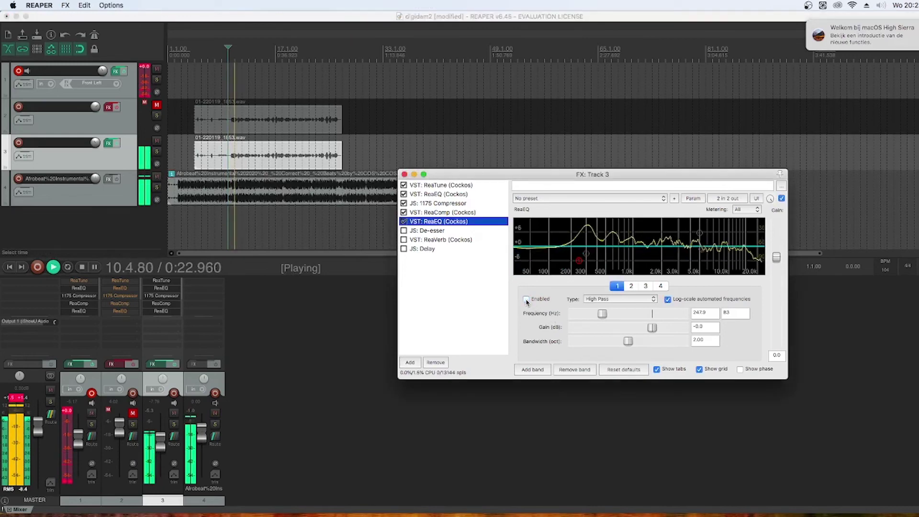
left_click(161, 440)
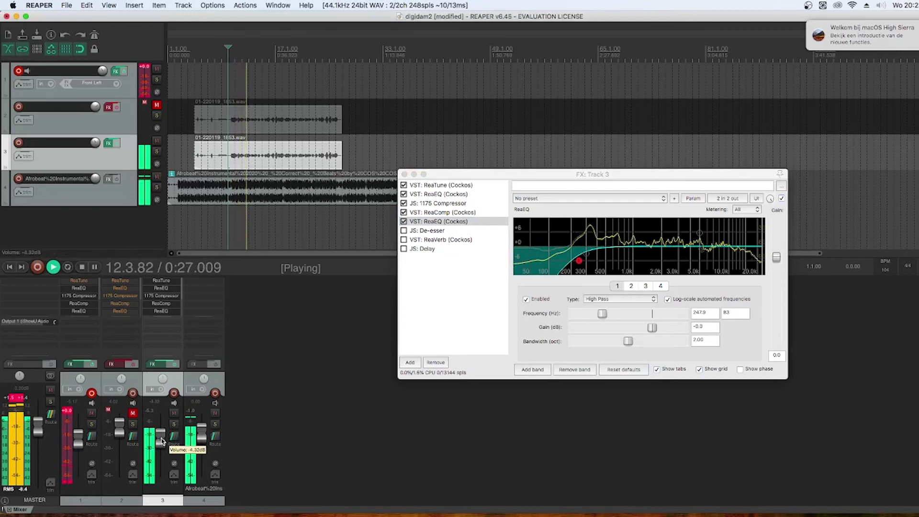
- Compare the vocal against the instrumental with ReaEQ's high-pass band off and back on
left_click(526, 300)
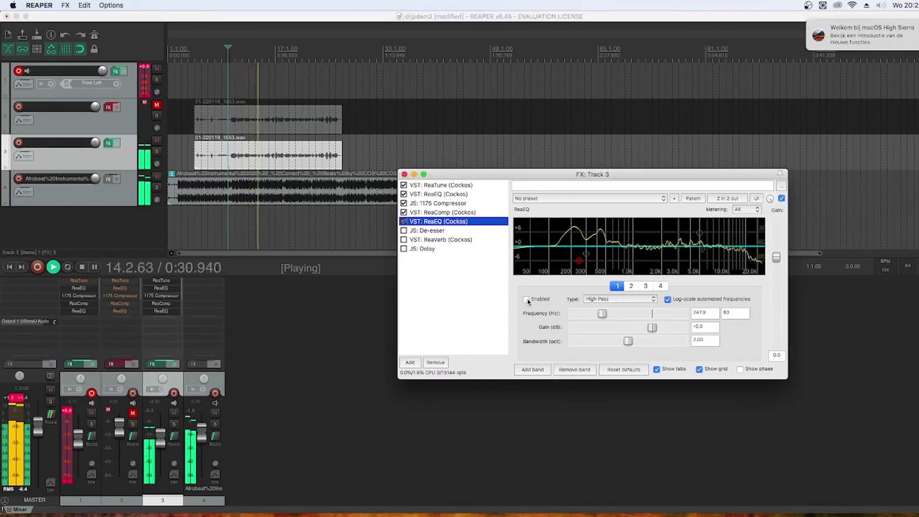
left_click(526, 300)
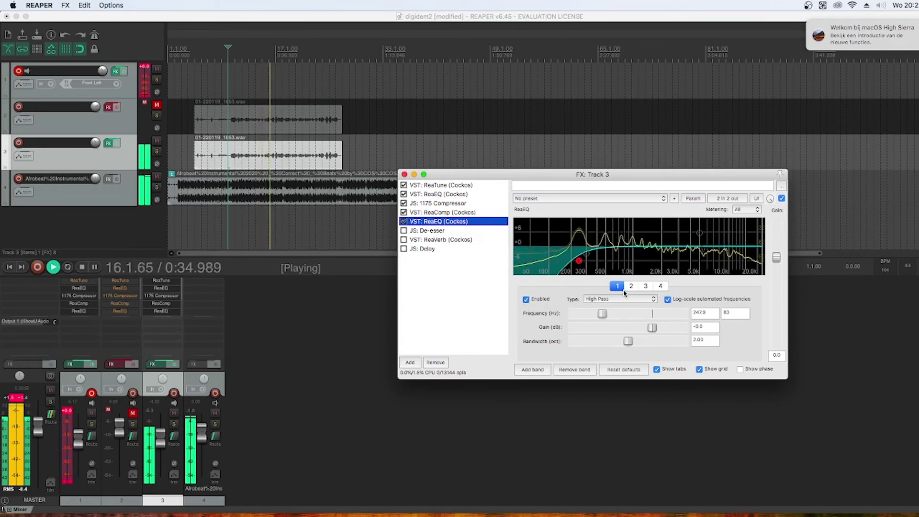
key("space")
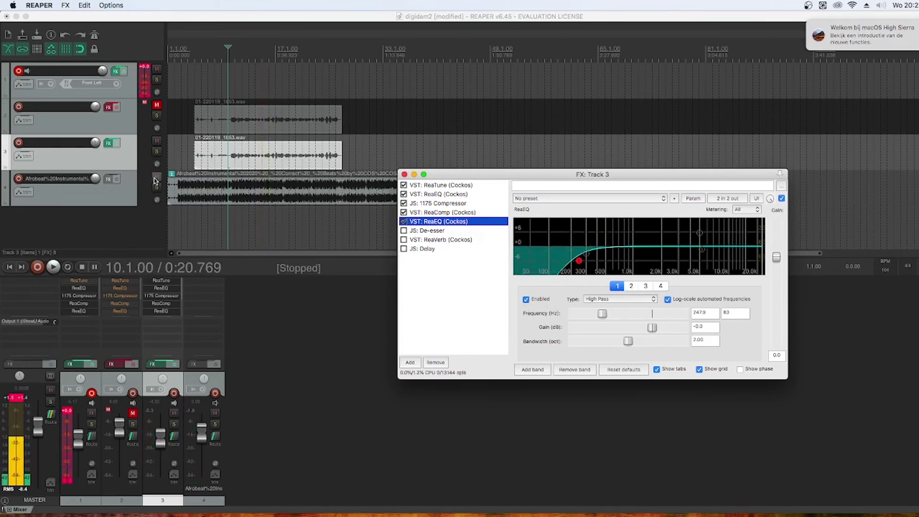
- Mute the instrumental on track 4 and enable ReaEQ's 300 Hz band 2 while playing the vocal
left_click(156, 178)
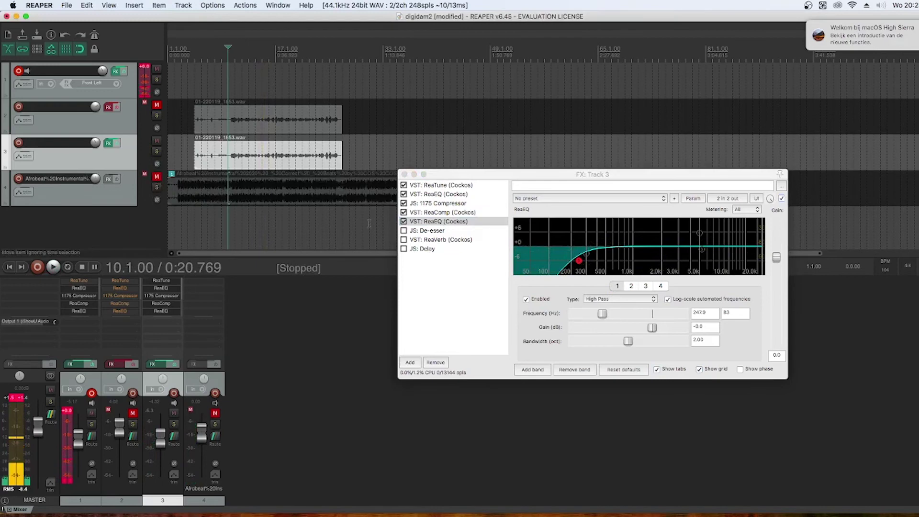
left_click(630, 286)
key("space")
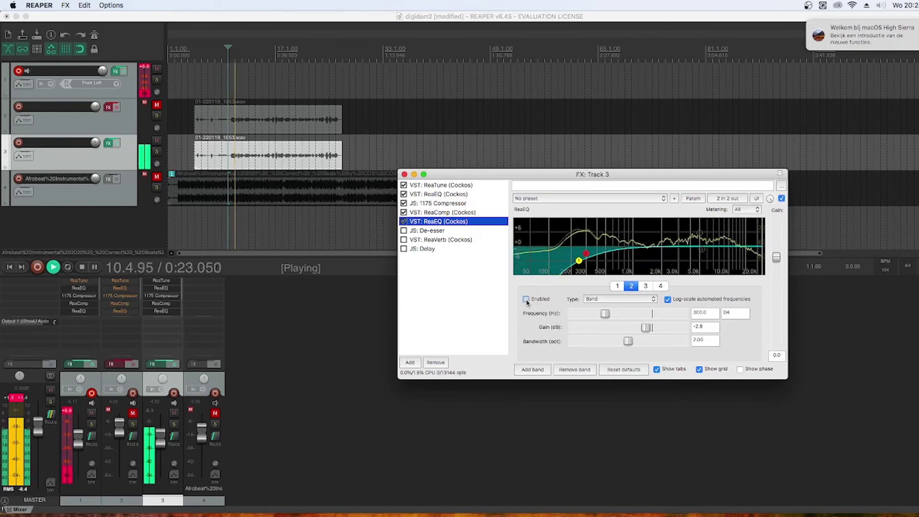
left_click(527, 301)
mouse_move(587, 256)
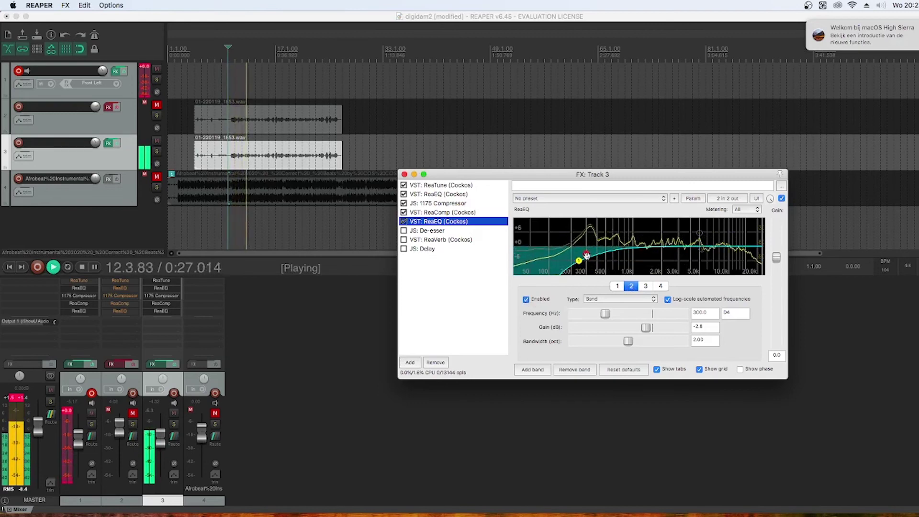
key("space")
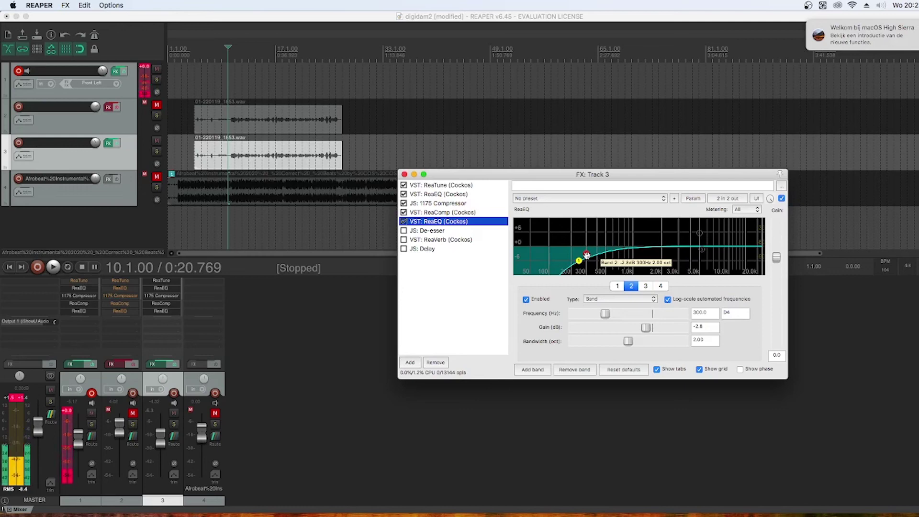
- Unmute the instrumental on track 4 and fine-tune track 3's volume against it during playback
key("space")
left_click(157, 177)
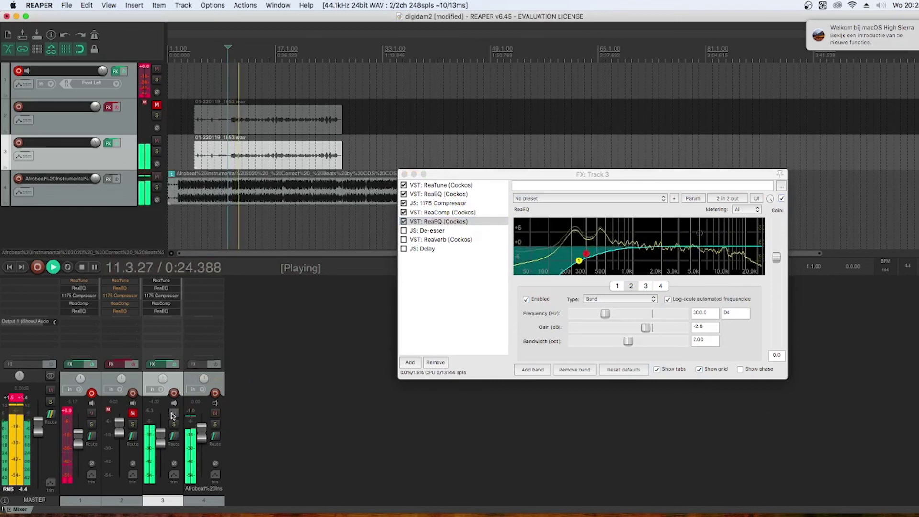
mouse_move(161, 443)
left_click_drag(161, 443, 161, 446)
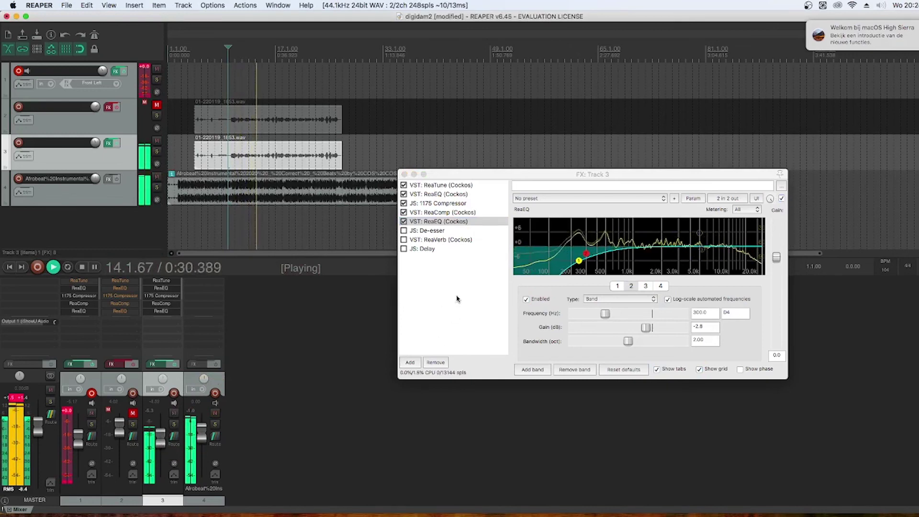
key("space")
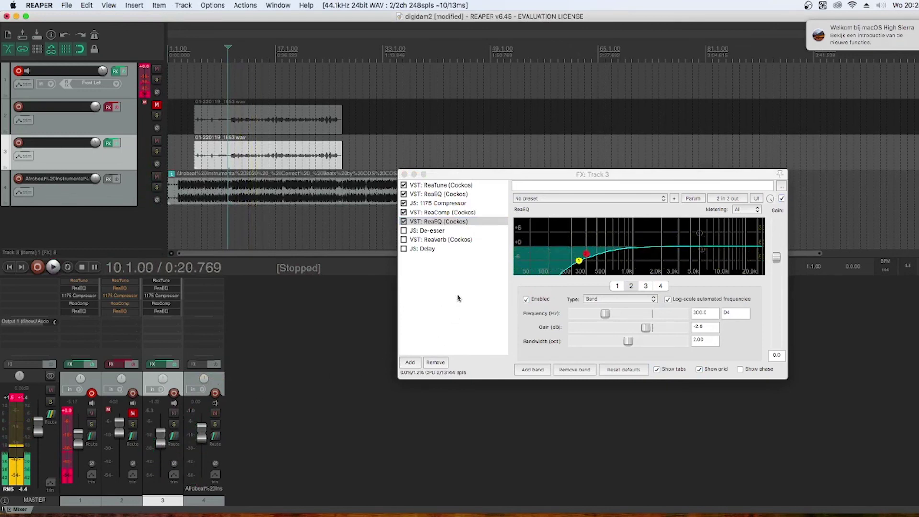
- Enable band 3 of the second ReaEQ on track 3, at about 5303 Hz and -1.0 dB
left_click(646, 286)
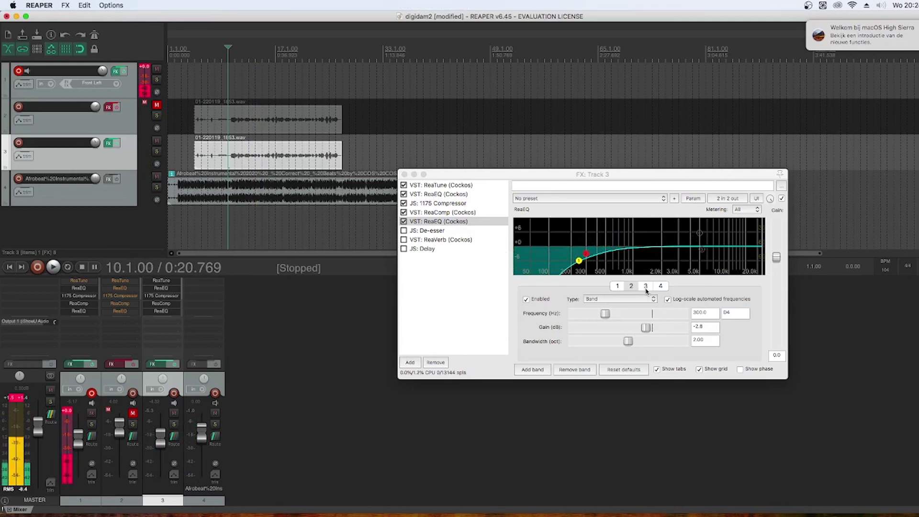
left_click(527, 300)
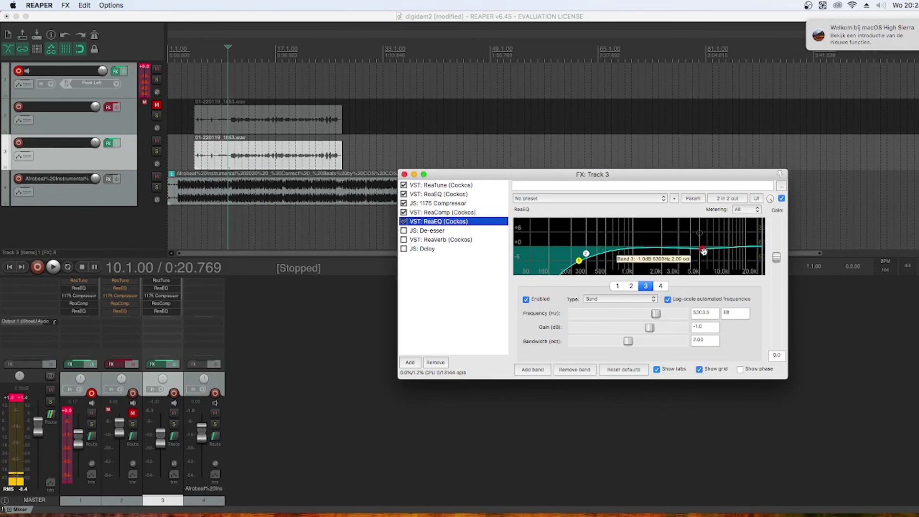
left_click(704, 251)
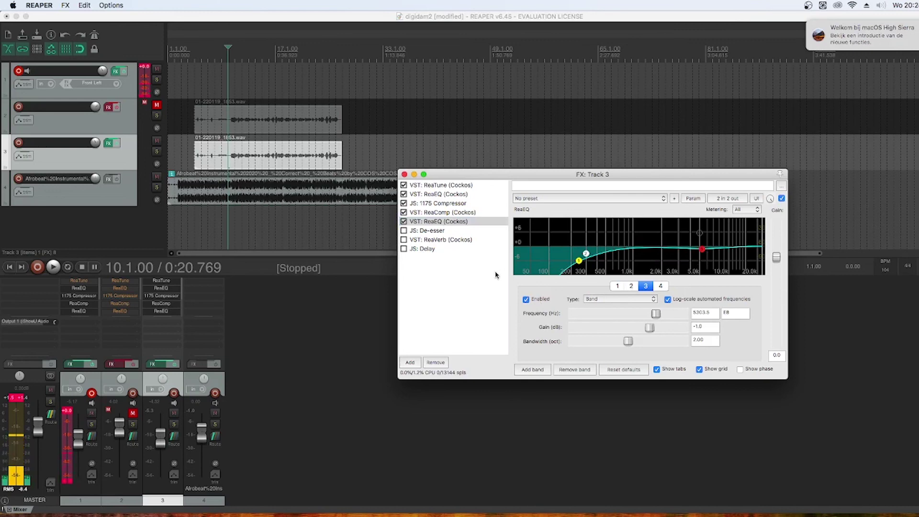
- Compare the vocal against the instrumental with ReaEQ's band 3 off and back on during playback
key("space")
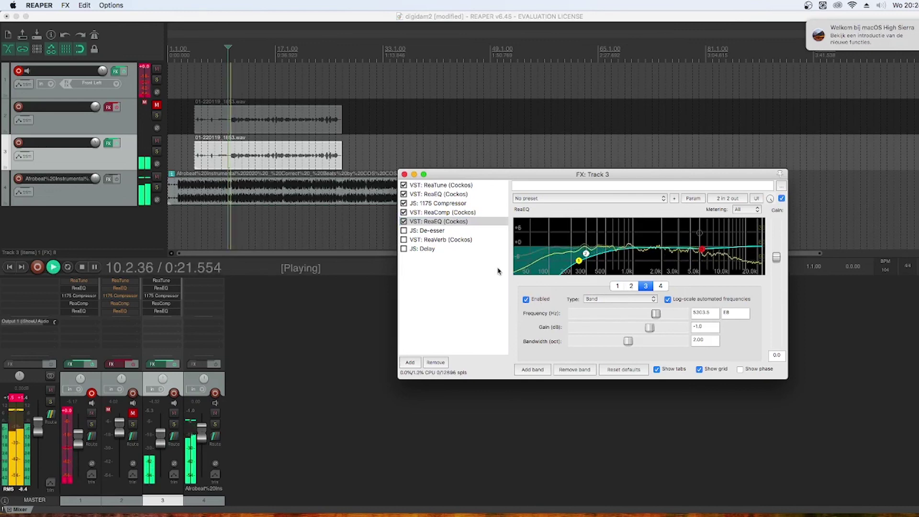
left_click(527, 300)
left_click(526, 300)
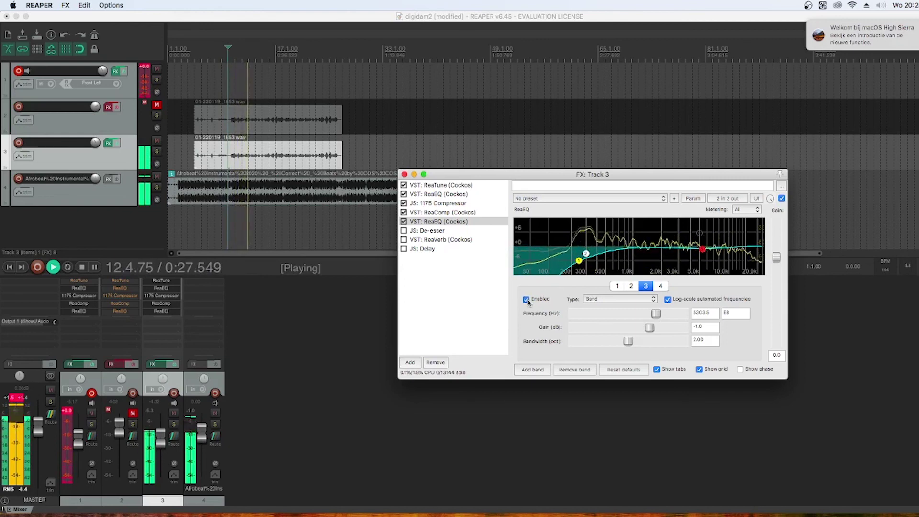
key("space")
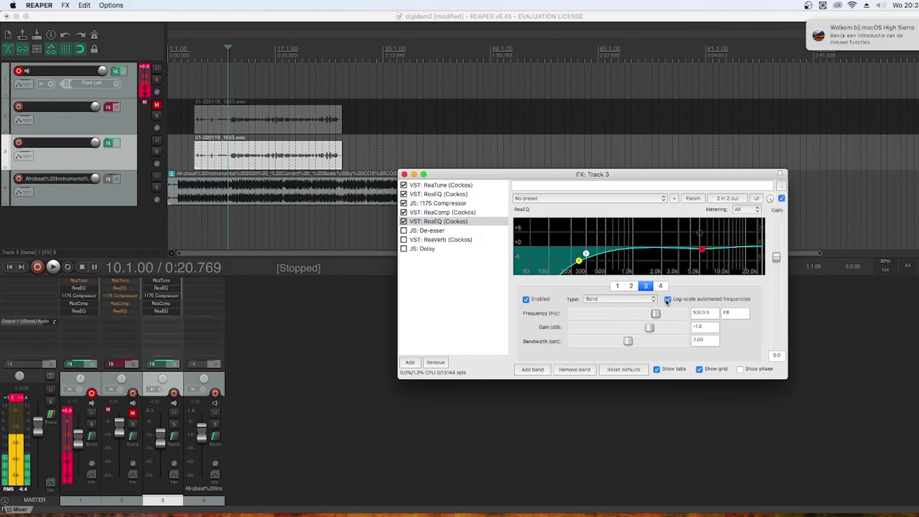
- Enable ReaEQ's high-shelf band 4 at 5000 Hz and lower its gain to 5.0 dB
left_click(661, 287)
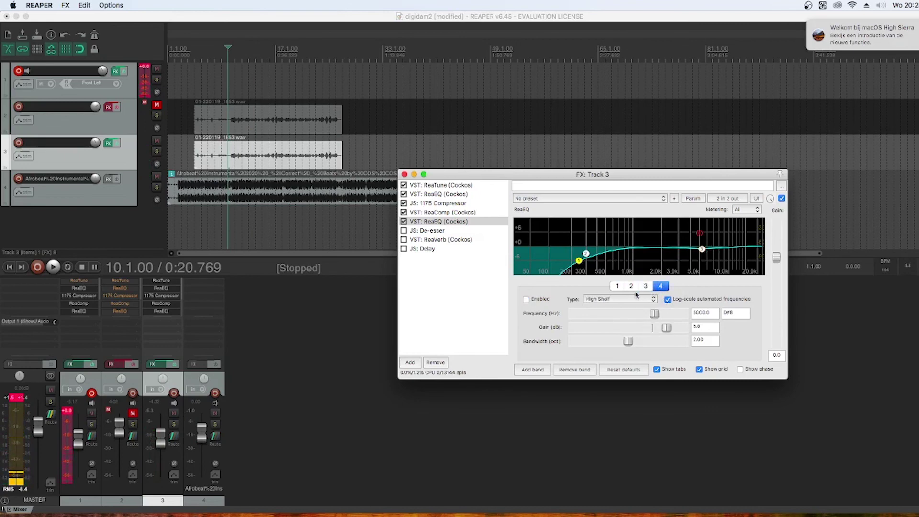
left_click(540, 300)
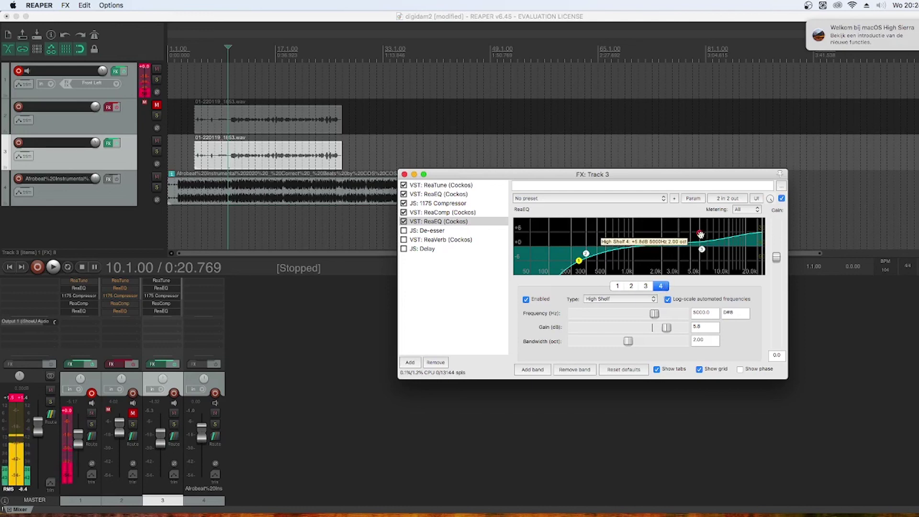
left_click_drag(700, 234, 700, 236)
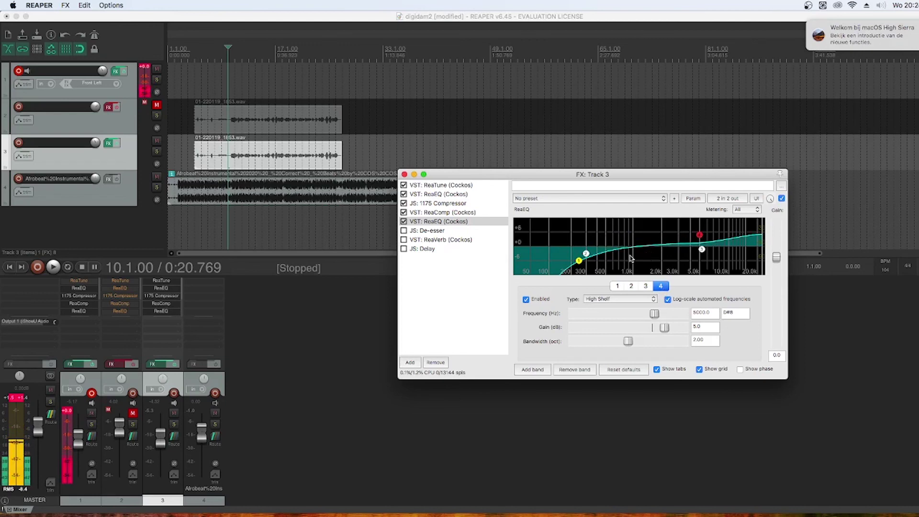
- Compare the vocal with ReaEQ's high-shelf band off and on during playback, muting the instrumental on track 4
key("space")
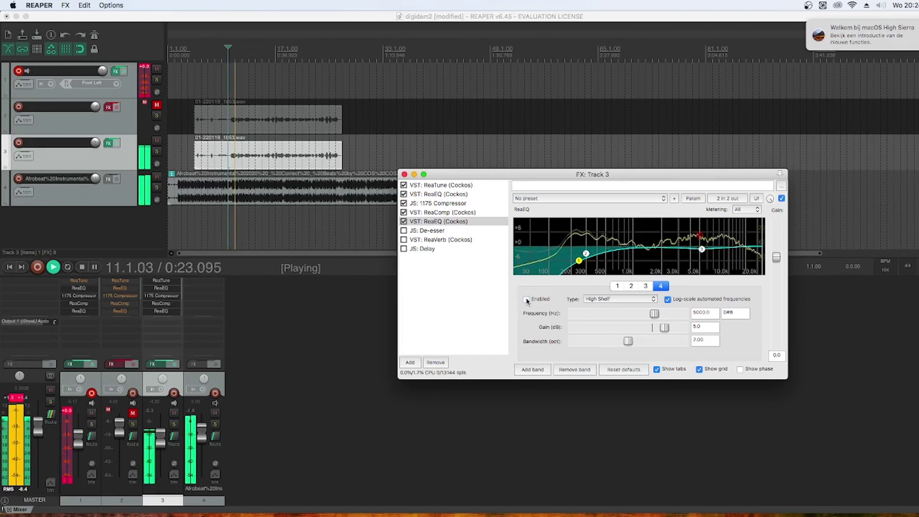
left_click(527, 300)
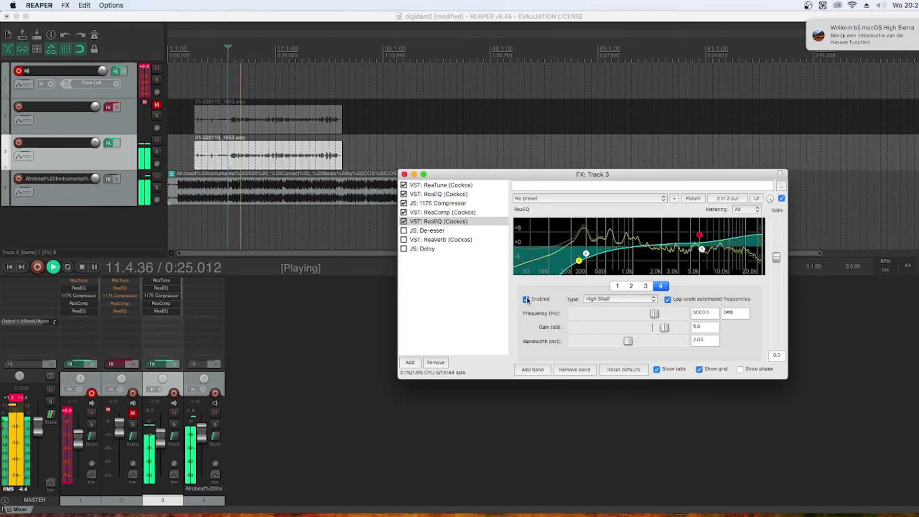
left_click(157, 178)
left_click(157, 179)
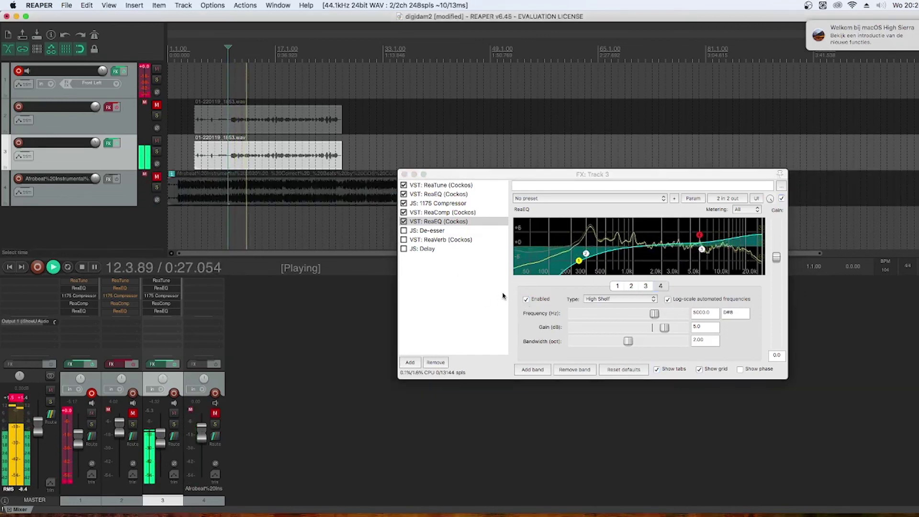
left_click(527, 300)
left_click(527, 300)
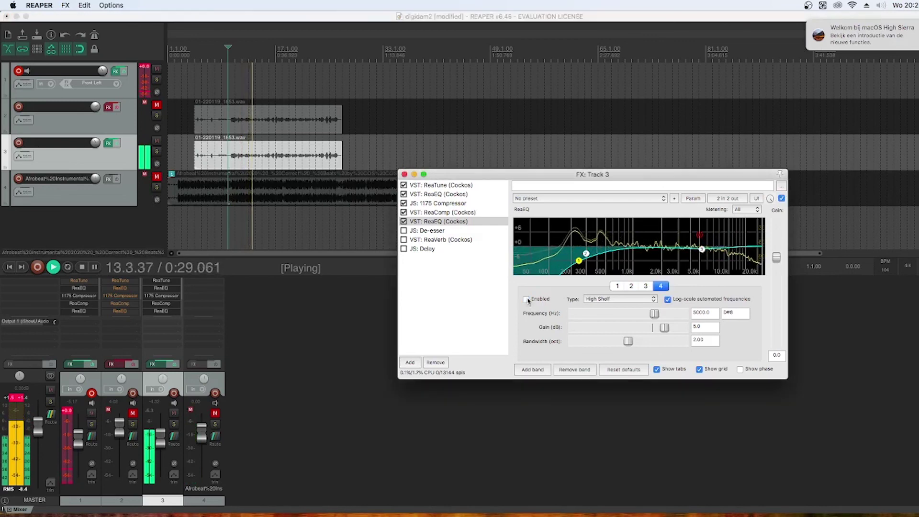
left_click(528, 300)
- Fine-tune the high-shelf band to about 5234 Hz and 5.4 dB while the vocal plays, and stop playback
left_click_drag(700, 235, 702, 234)
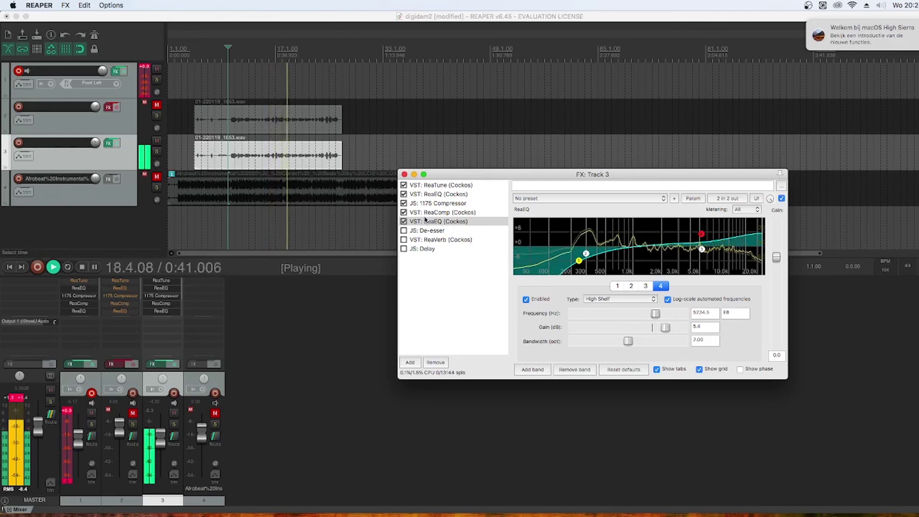
key("space")
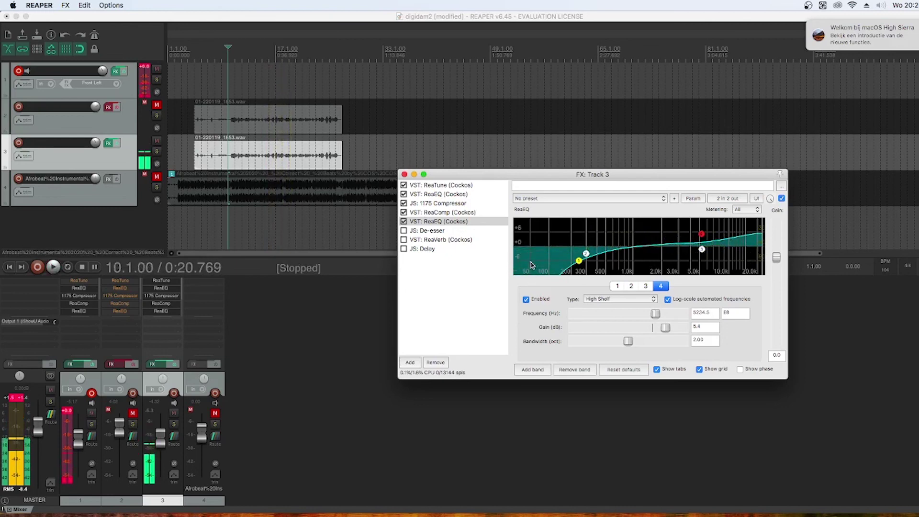